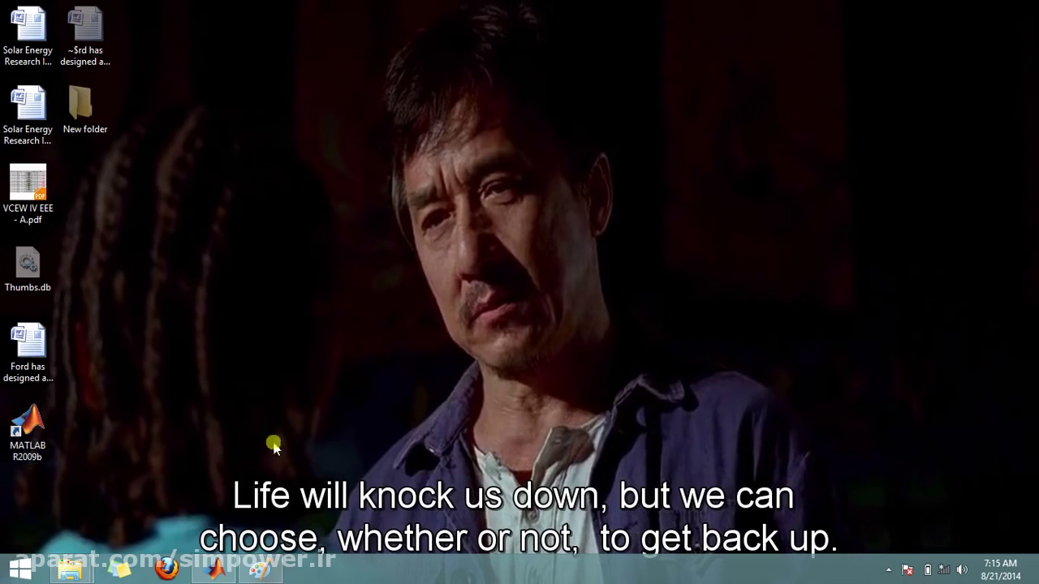
Step: Switch to MATLAB, open the Simulink Library Browser, and create a new blank model in a maximized window
{"action": "left_click", "coordinate": [215, 570]}
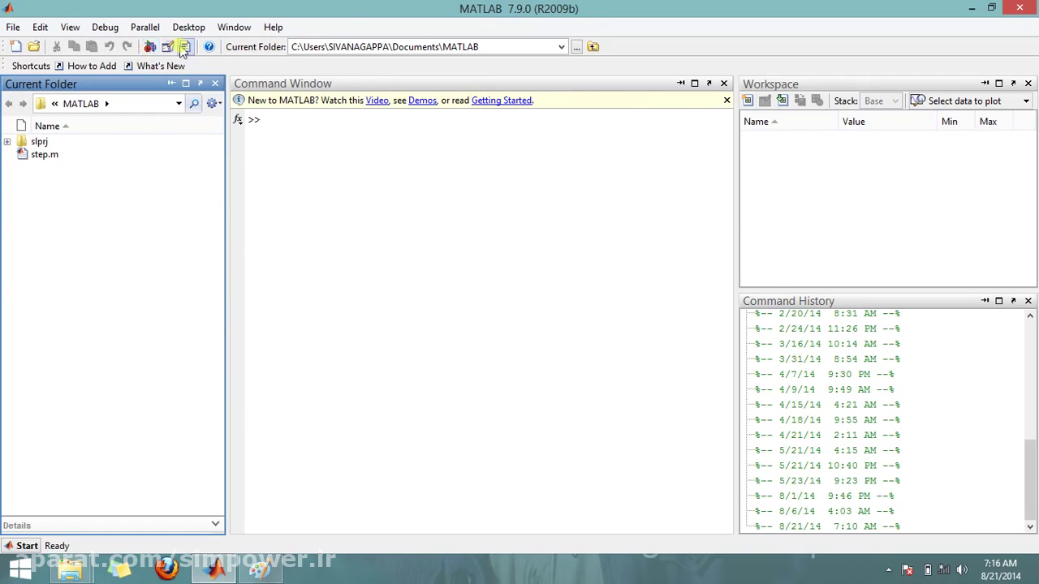
{"action": "left_click", "coordinate": [150, 49]}
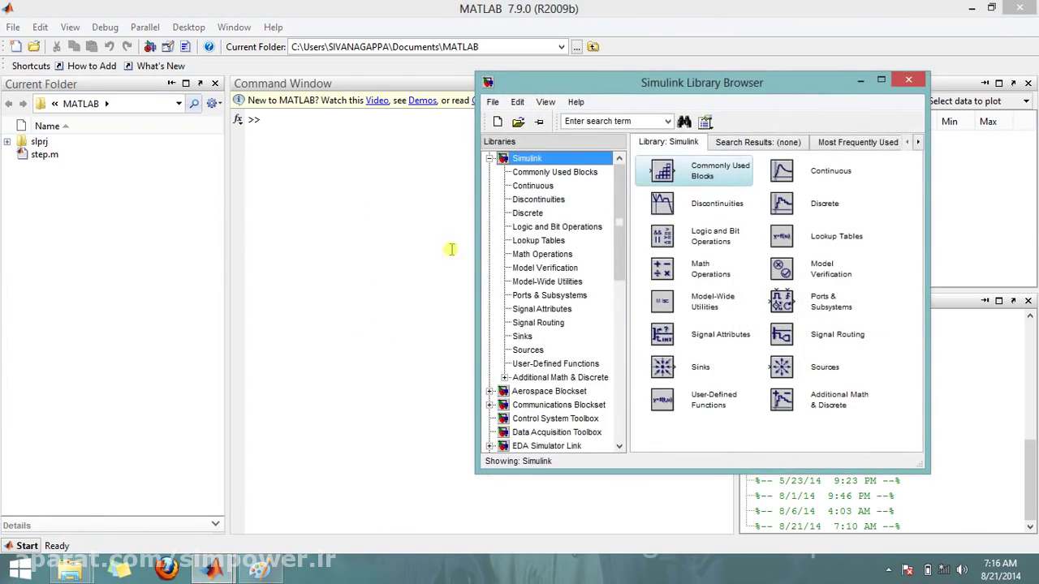
{"action": "left_click_drag", "start_coordinate": [673, 83], "coordinate": [325, 104]}
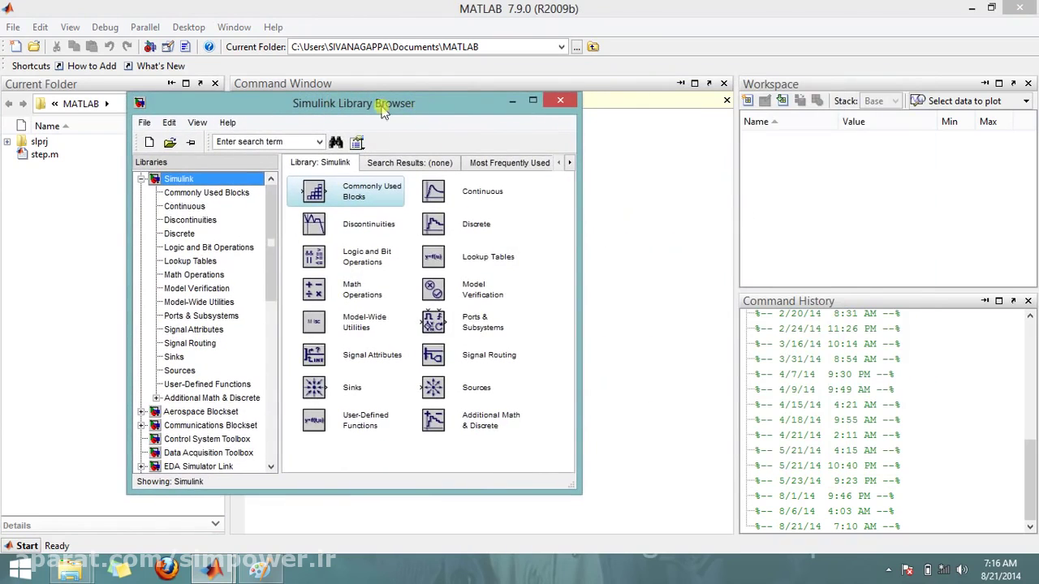
{"action": "left_click", "coordinate": [149, 143]}
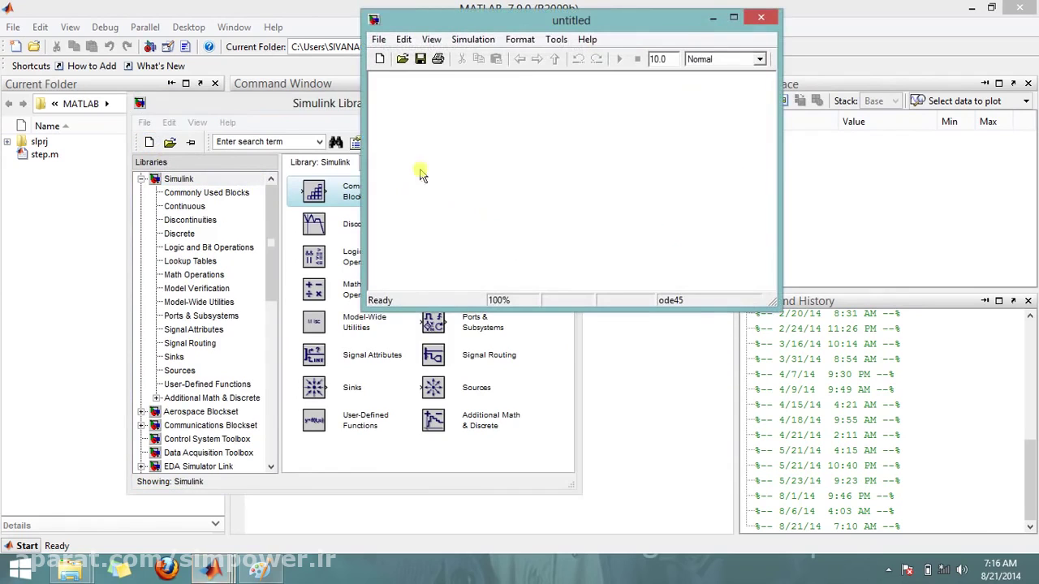
{"action": "double_click", "coordinate": [558, 23]}
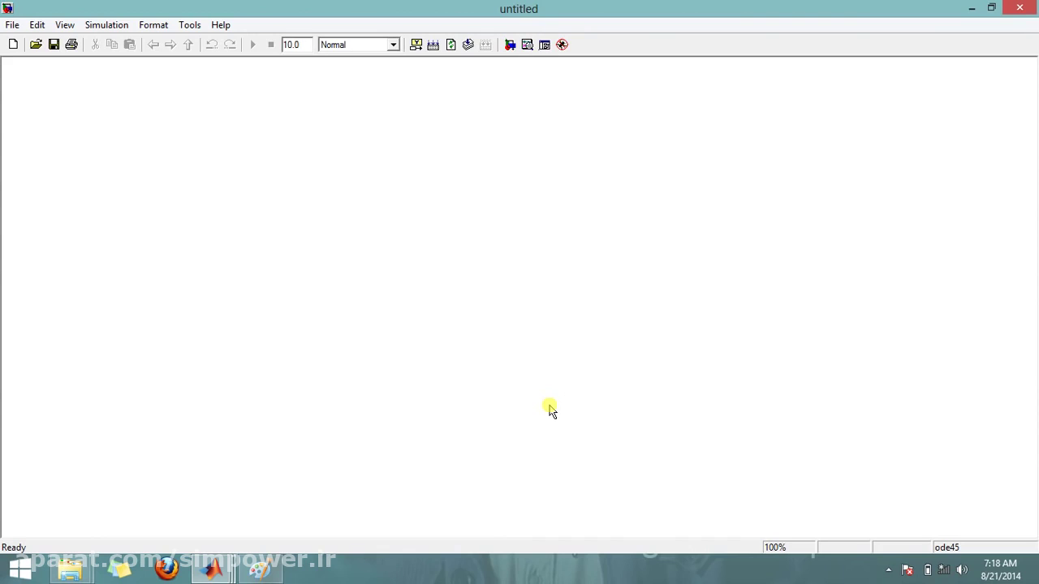
Step: Switch to Paint and brush a circuit sketch with a battery labelled 10v connected to a resistor labelled 10Ω
{"action": "left_click", "coordinate": [261, 568]}
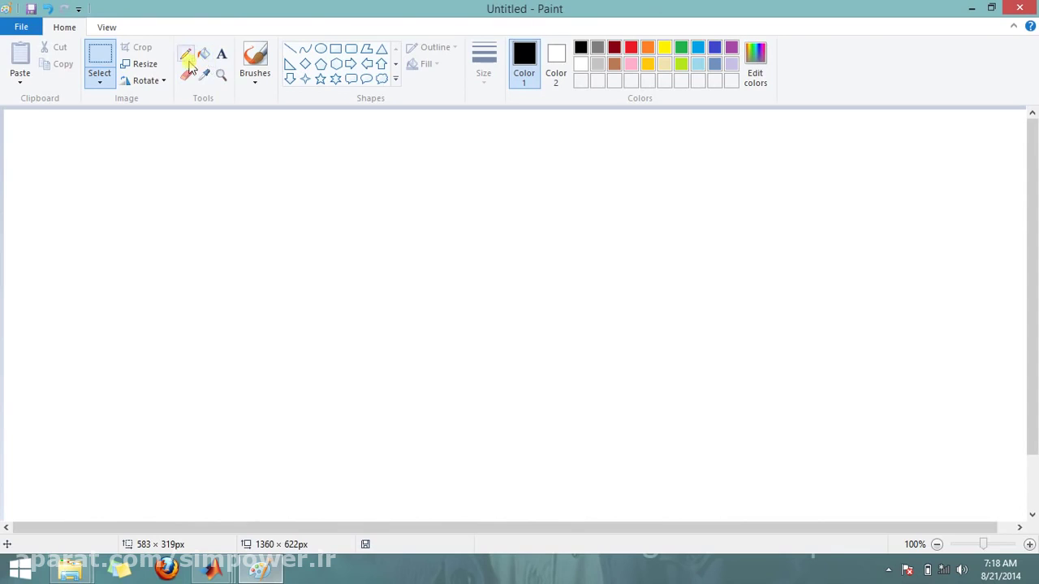
{"action": "left_click", "coordinate": [255, 57]}
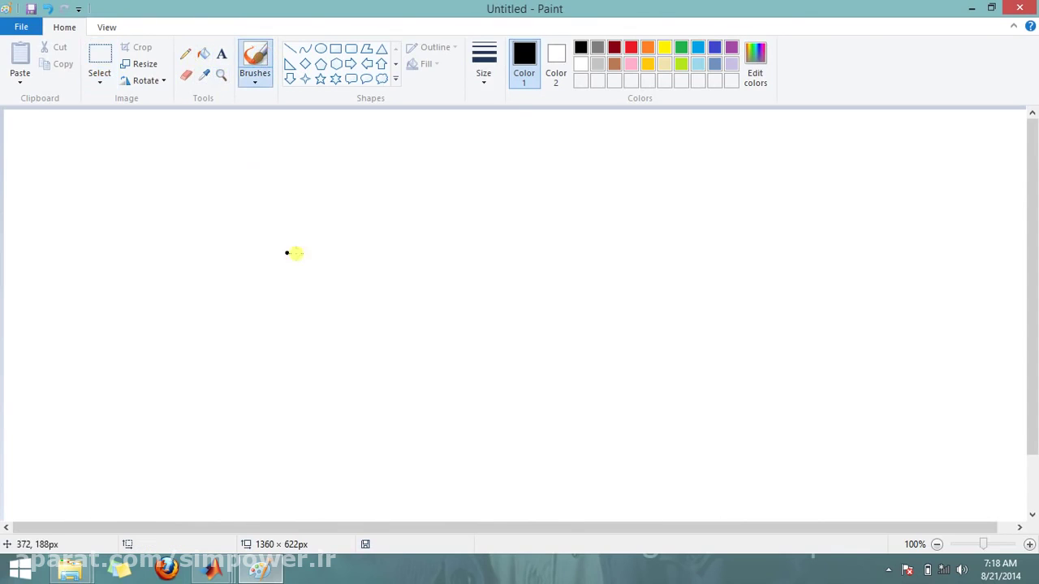
{"action": "mouse_move", "coordinate": [235, 300]}
{"action": "left_mouse_down"}
{"action": "mouse_move", "coordinate": [302, 301]}
{"action": "mouse_move", "coordinate": [274, 310]}
{"action": "mouse_move", "coordinate": [294, 310]}
{"action": "mouse_move", "coordinate": [268, 275]}
{"action": "mouse_move", "coordinate": [403, 262]}
{"action": "mouse_move", "coordinate": [420, 319]}
{"action": "mouse_move", "coordinate": [399, 359]}
{"action": "mouse_move", "coordinate": [417, 397]}
{"action": "mouse_move", "coordinate": [304, 405]}
{"action": "mouse_move", "coordinate": [271, 384]}
{"action": "mouse_move", "coordinate": [270, 310]}
{"action": "left_mouse_up"}
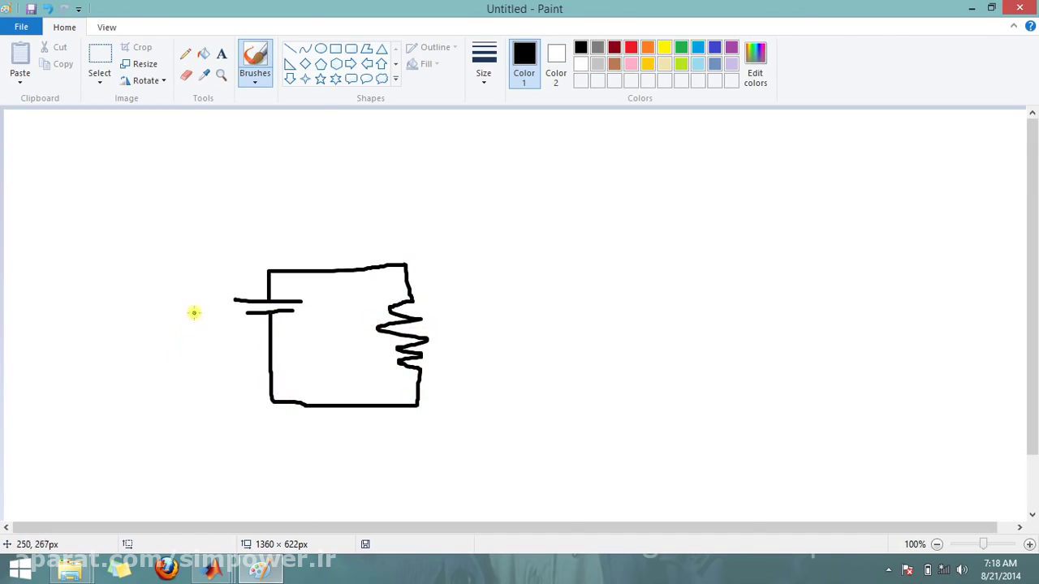
{"action": "mouse_move", "coordinate": [202, 309]}
{"action": "left_mouse_down"}
{"action": "mouse_move", "coordinate": [203, 333]}
{"action": "mouse_move", "coordinate": [224, 321]}
{"action": "left_mouse_up"}
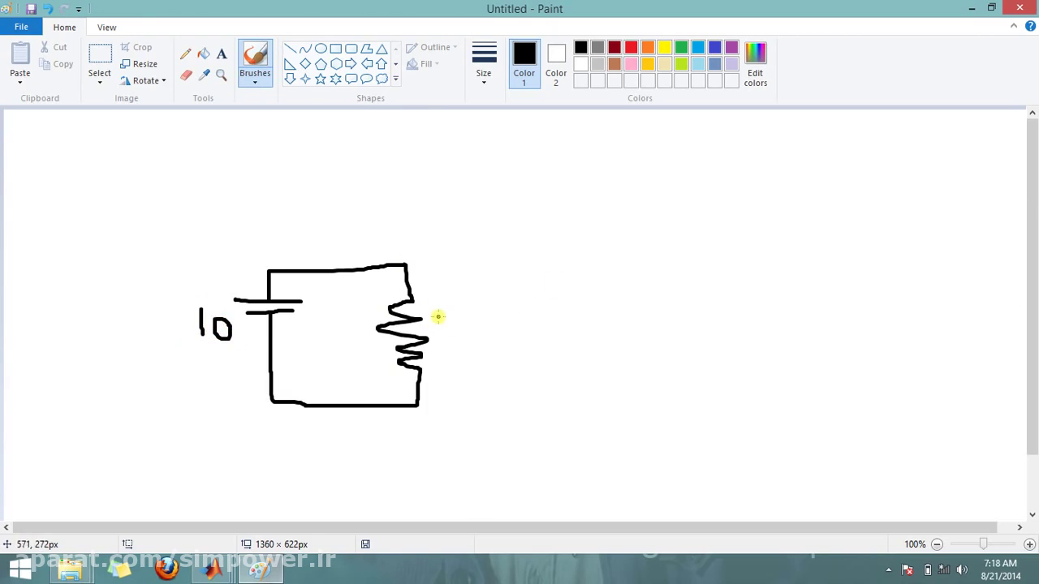
{"action": "mouse_move", "coordinate": [438, 312]}
{"action": "left_mouse_down"}
{"action": "mouse_move", "coordinate": [441, 329]}
{"action": "mouse_move", "coordinate": [476, 327]}
{"action": "mouse_move", "coordinate": [464, 309]}
{"action": "mouse_move", "coordinate": [537, 335]}
{"action": "left_mouse_up"}
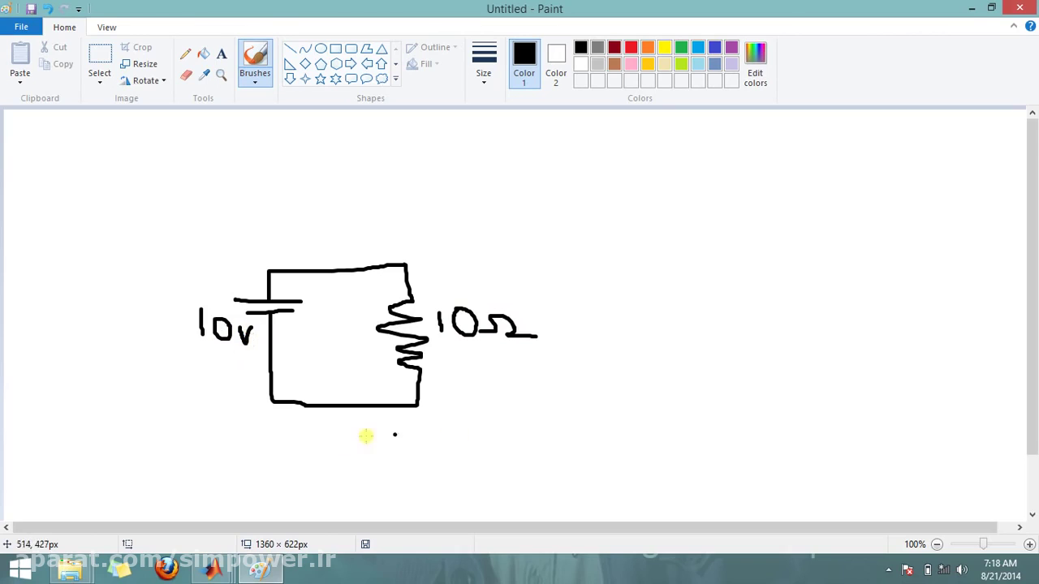
Step: Return to the Simulink Library Browser and show the Electrical Sources library of SimPowerSystems
{"action": "mouse_move", "coordinate": [211, 568]}
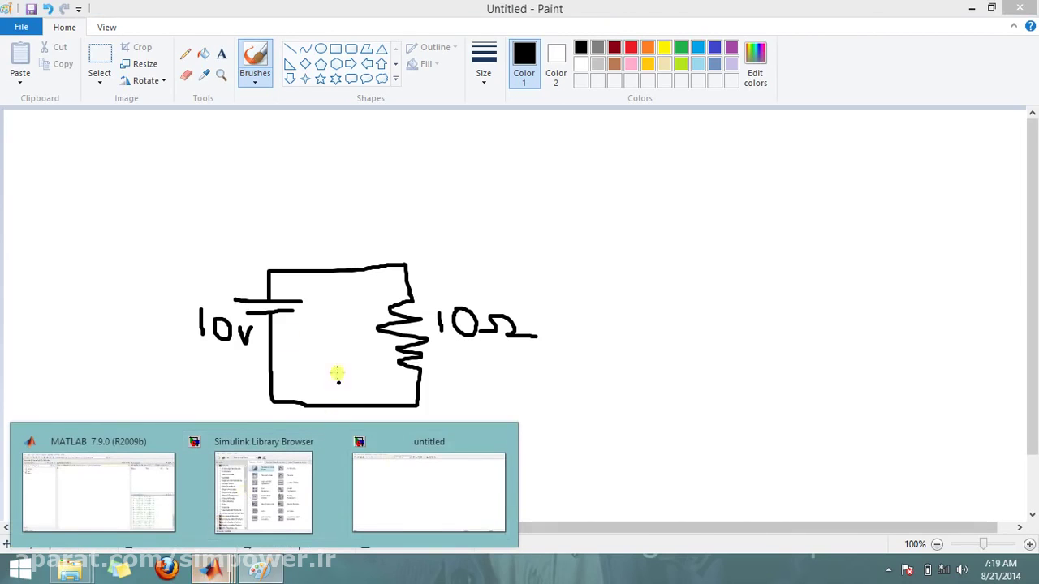
{"action": "left_click", "coordinate": [408, 508]}
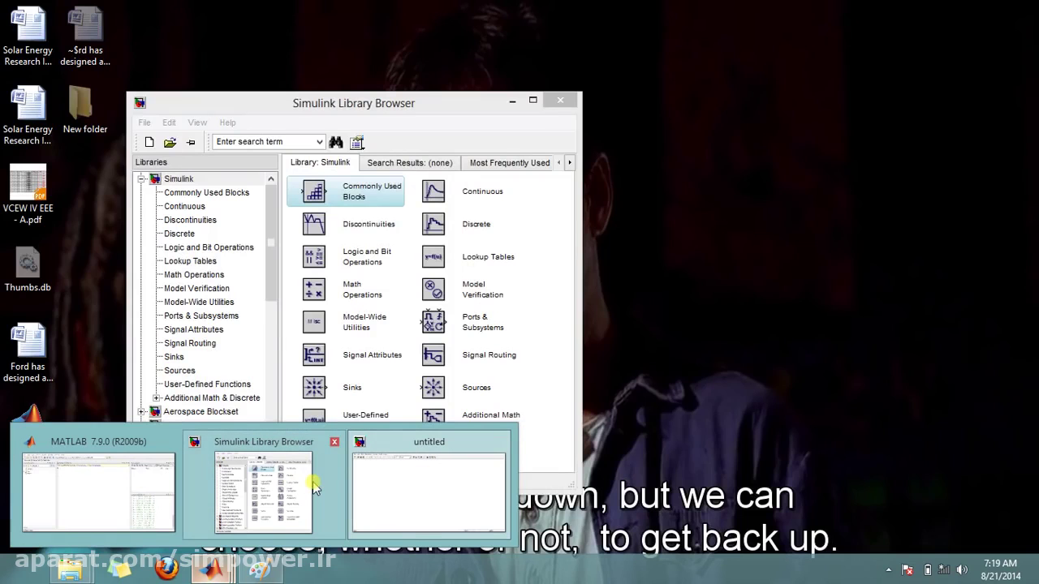
{"action": "left_click", "coordinate": [315, 487]}
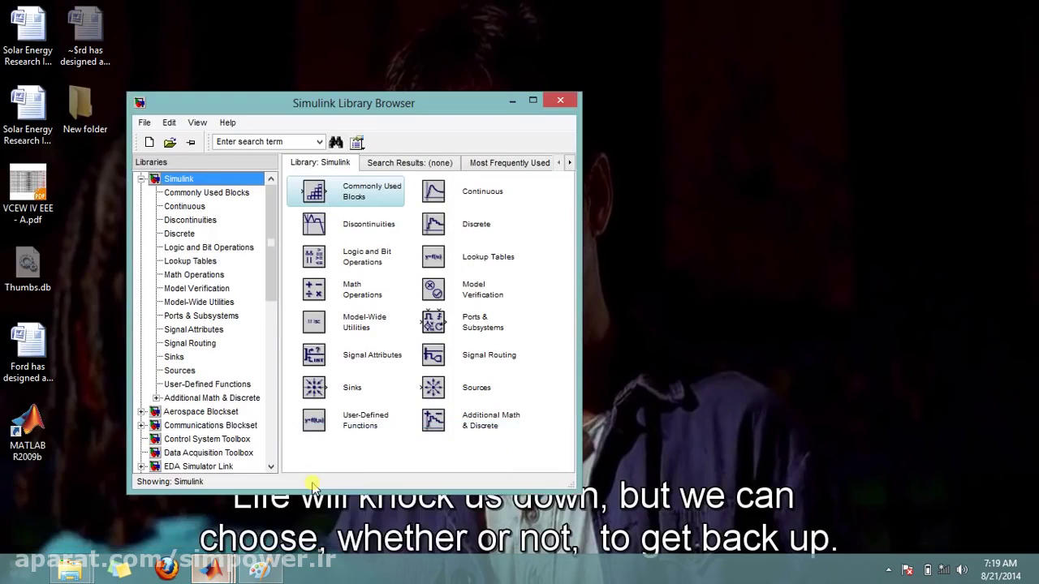
{"action": "left_click", "coordinate": [281, 573]}
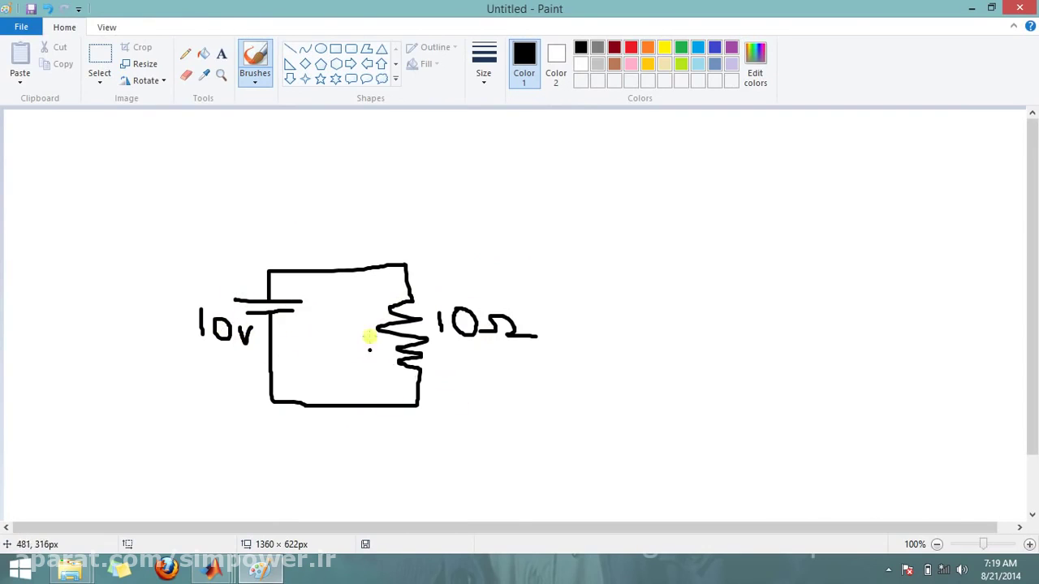
{"action": "left_click", "coordinate": [218, 571]}
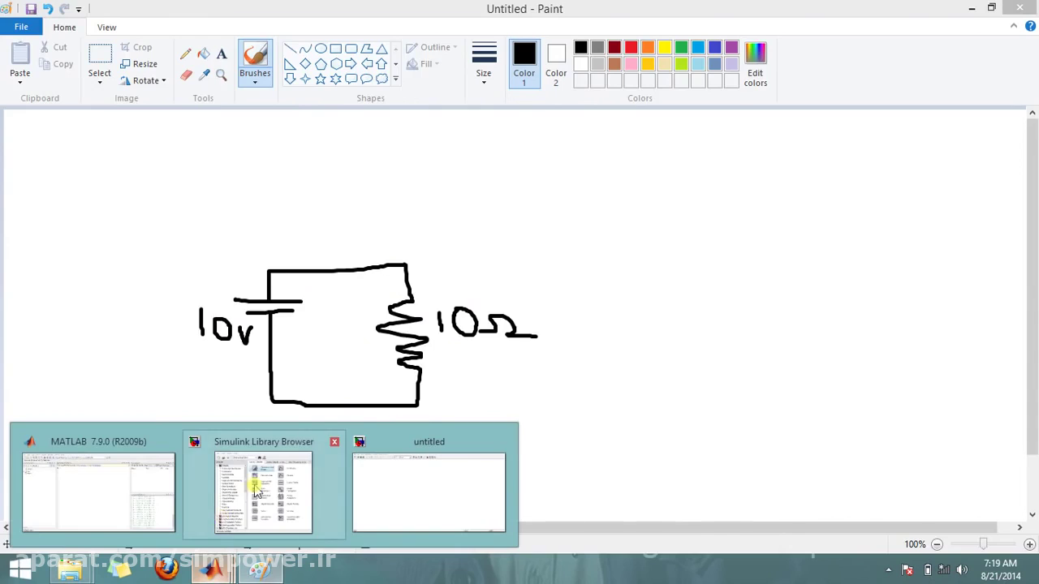
{"action": "left_click", "coordinate": [257, 493]}
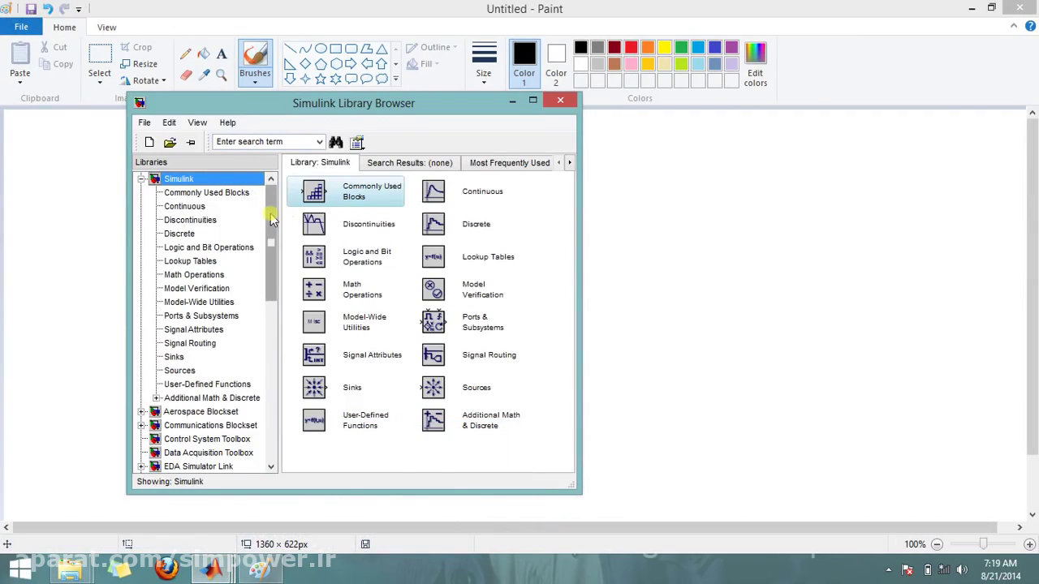
{"action": "left_click_drag", "start_coordinate": [271, 219], "coordinate": [271, 379]}
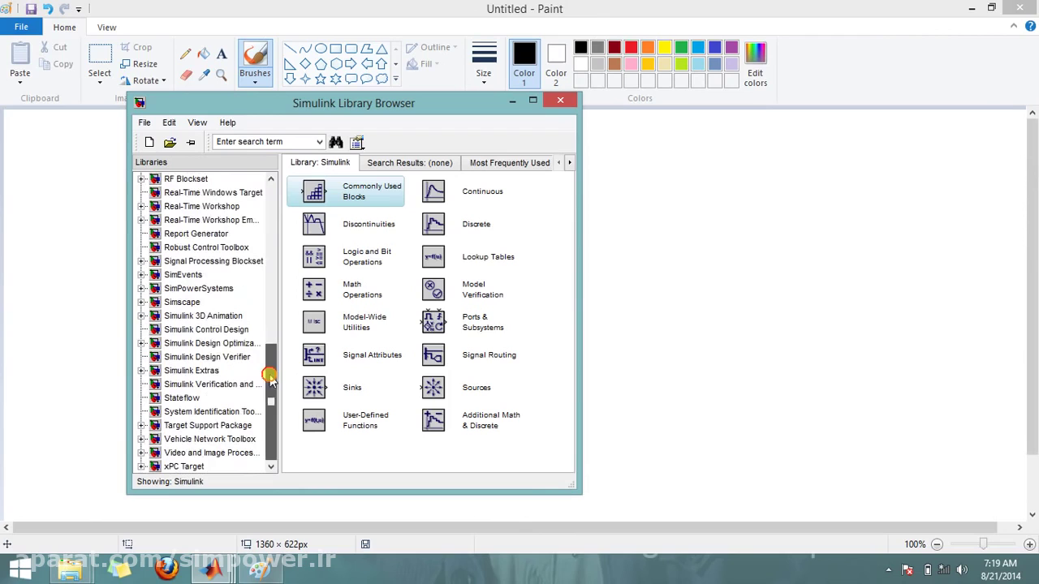
{"action": "left_click", "coordinate": [212, 291]}
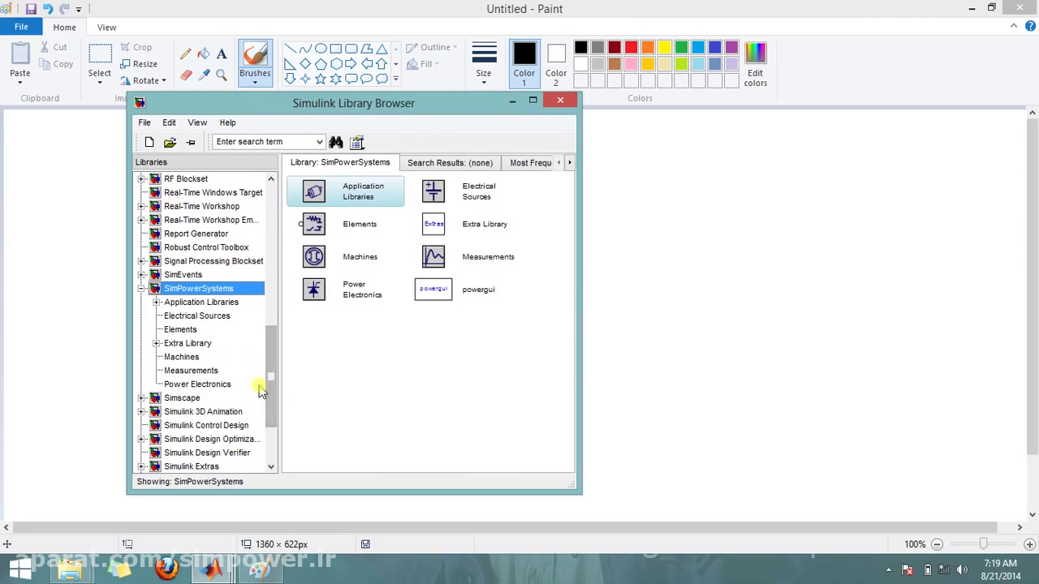
{"action": "left_click", "coordinate": [212, 321]}
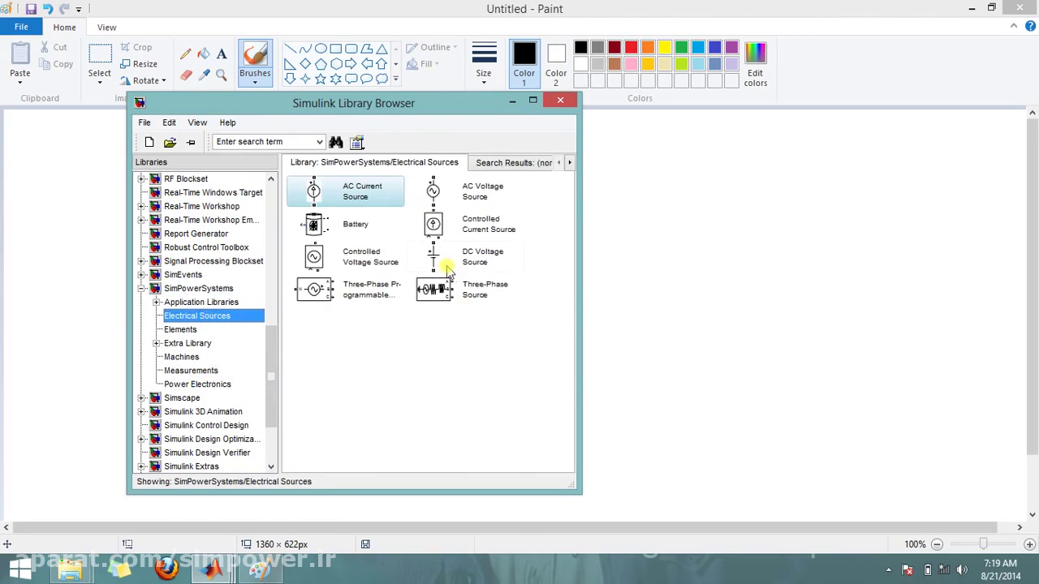
Step: Add a DC Voltage Source block from the Electrical Sources library to the blank untitled model
{"action": "left_click", "coordinate": [435, 256]}
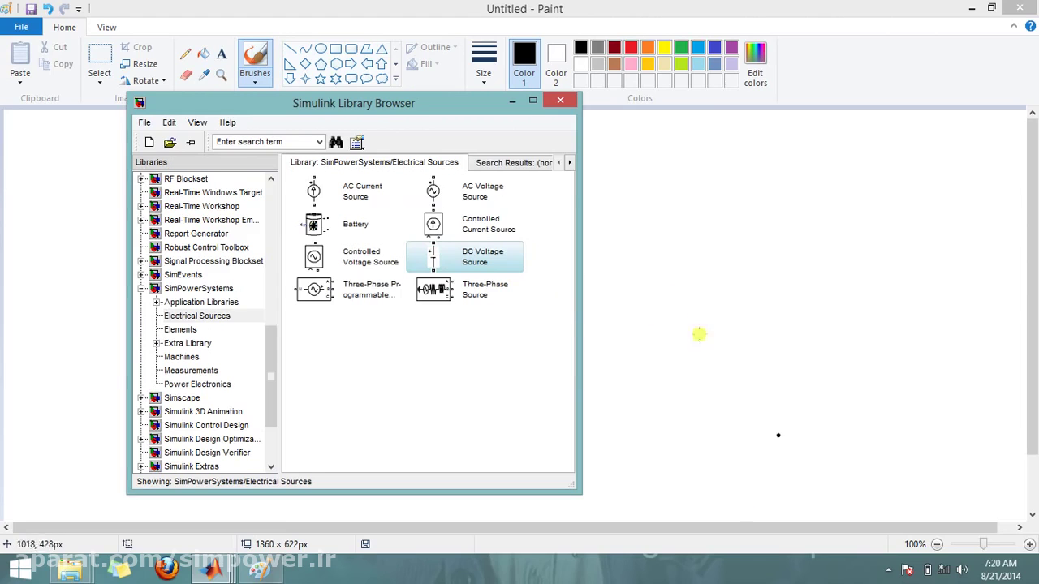
{"action": "left_click", "coordinate": [213, 570]}
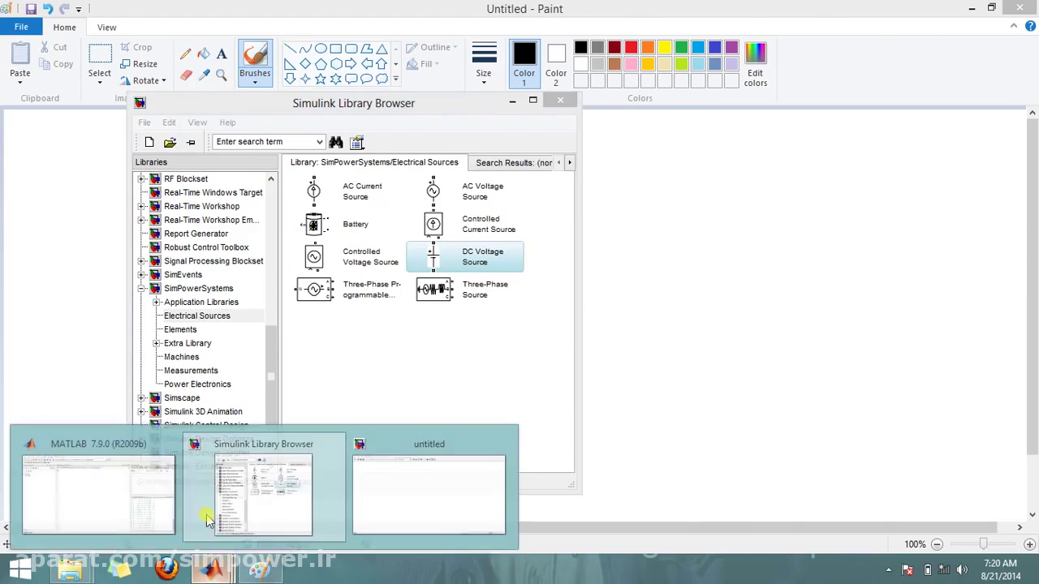
{"action": "left_click", "coordinate": [433, 493]}
{"action": "left_click", "coordinate": [208, 574]}
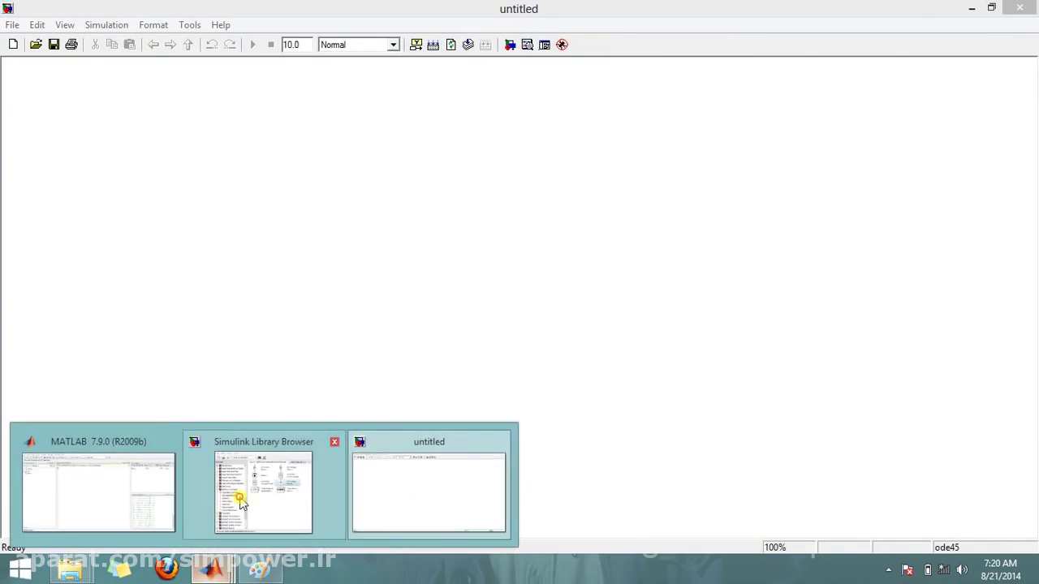
{"action": "left_click", "coordinate": [241, 493]}
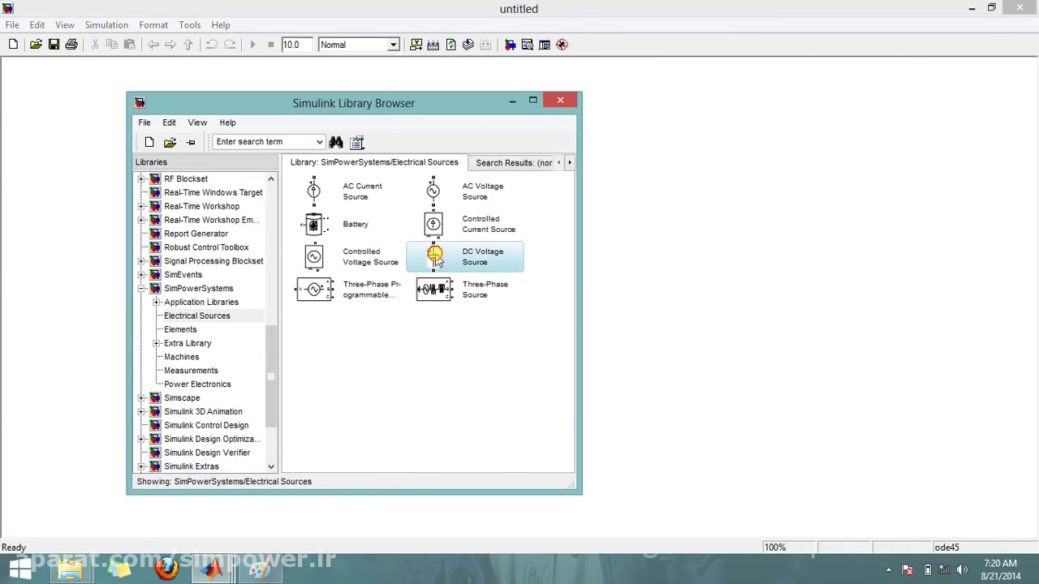
{"action": "left_click_drag", "start_coordinate": [436, 258], "coordinate": [231, 301]}
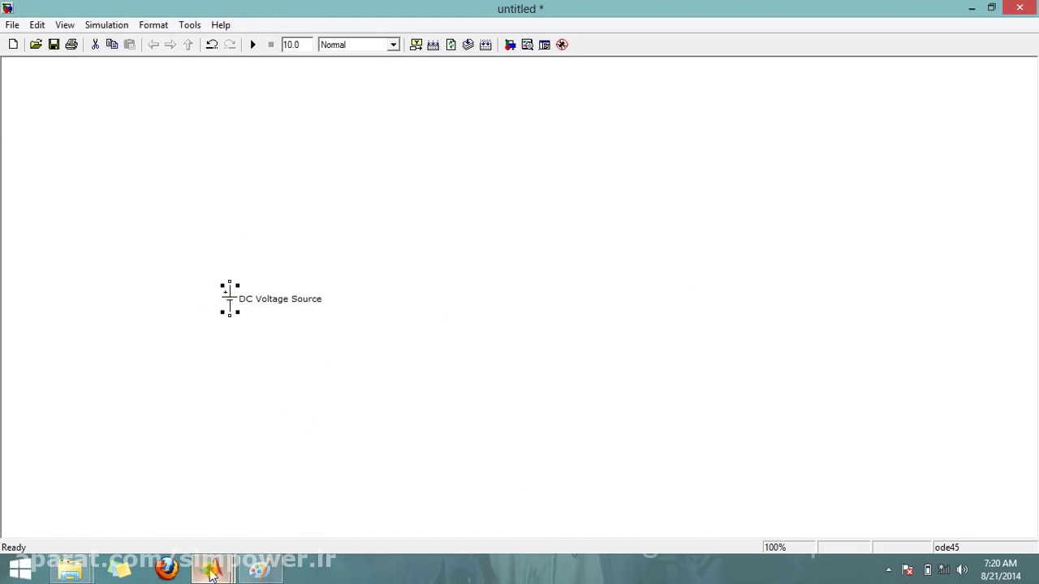
Step: Add a Series RLC Branch block from the SimPowerSystems Elements library, above and to the right of the DC Voltage Source
{"action": "mouse_move", "coordinate": [212, 570]}
{"action": "left_click", "coordinate": [284, 496]}
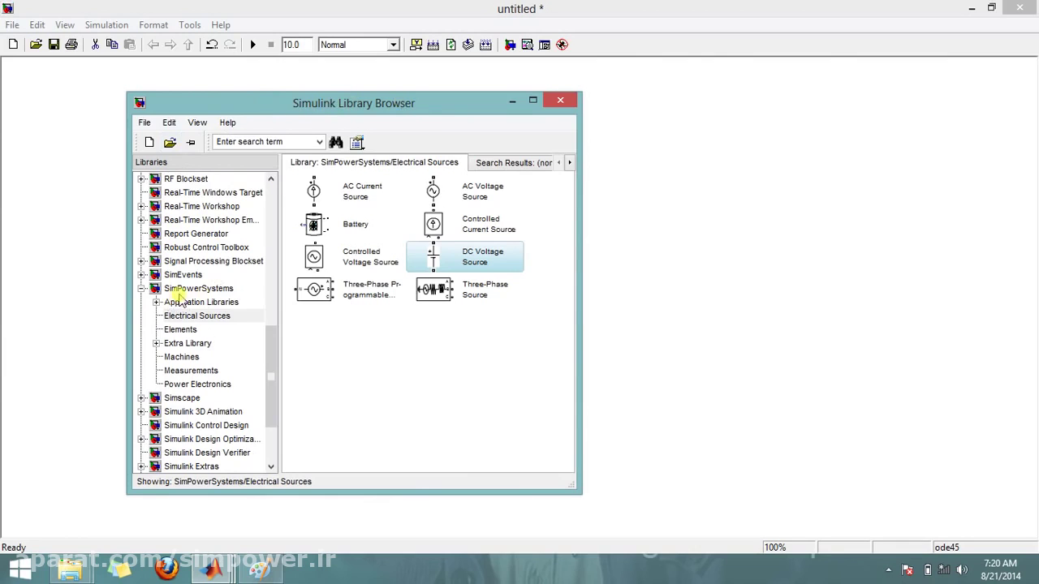
{"action": "left_click", "coordinate": [182, 330]}
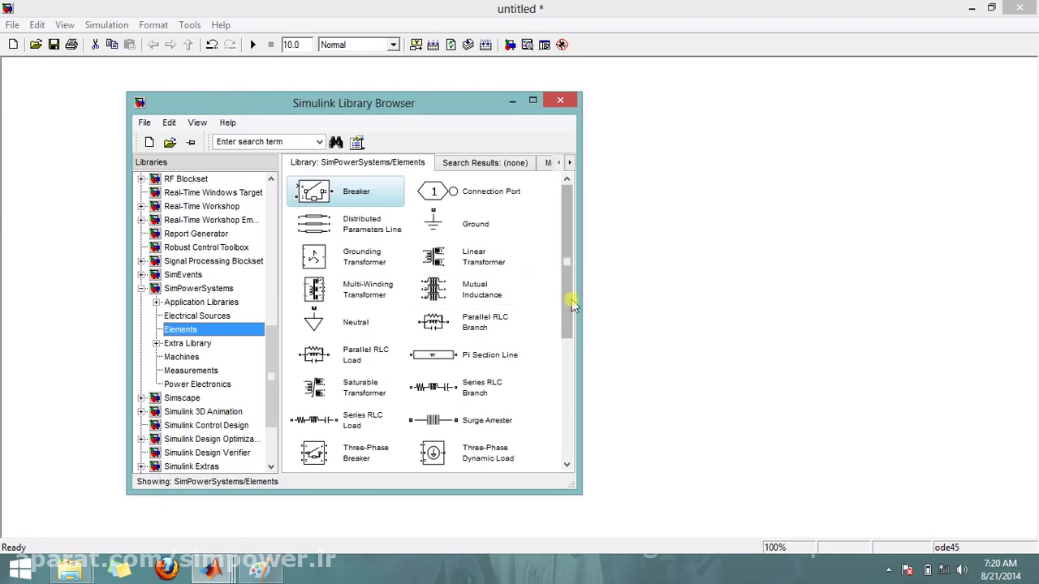
{"action": "left_click", "coordinate": [447, 390]}
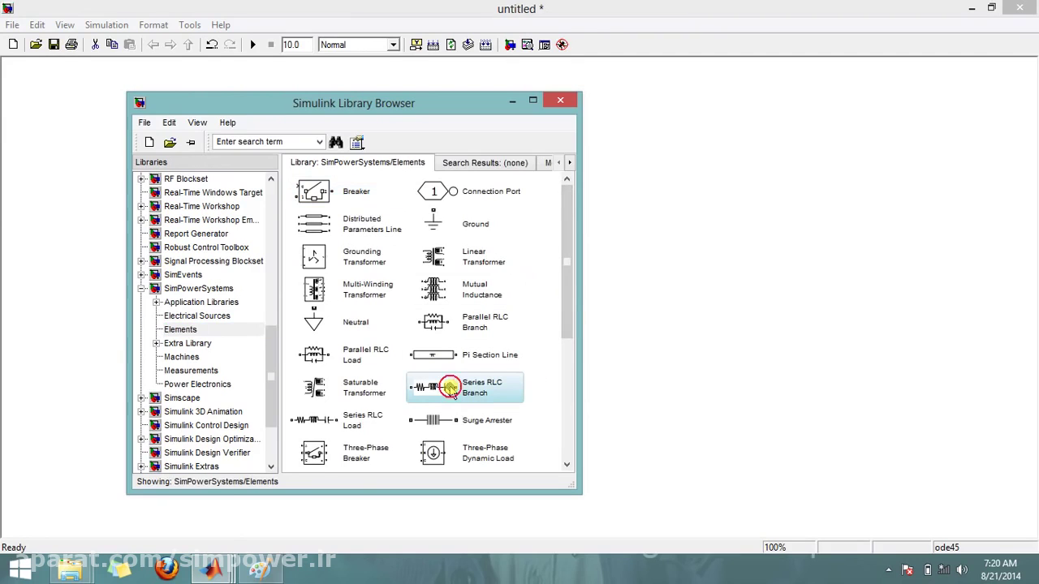
{"action": "left_click_drag", "start_coordinate": [484, 396], "coordinate": [356, 243]}
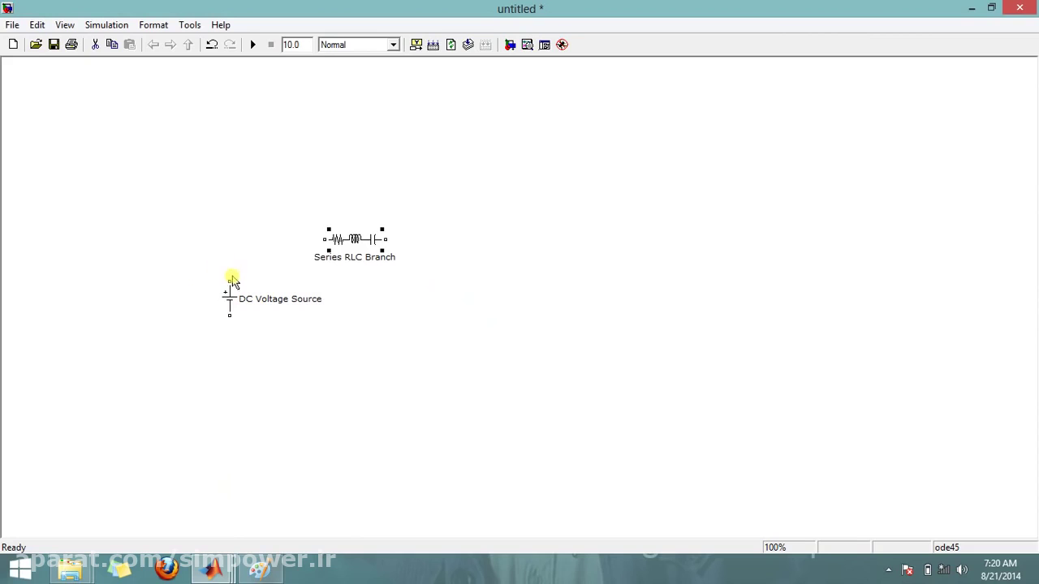
{"action": "right_click", "coordinate": [206, 187]}
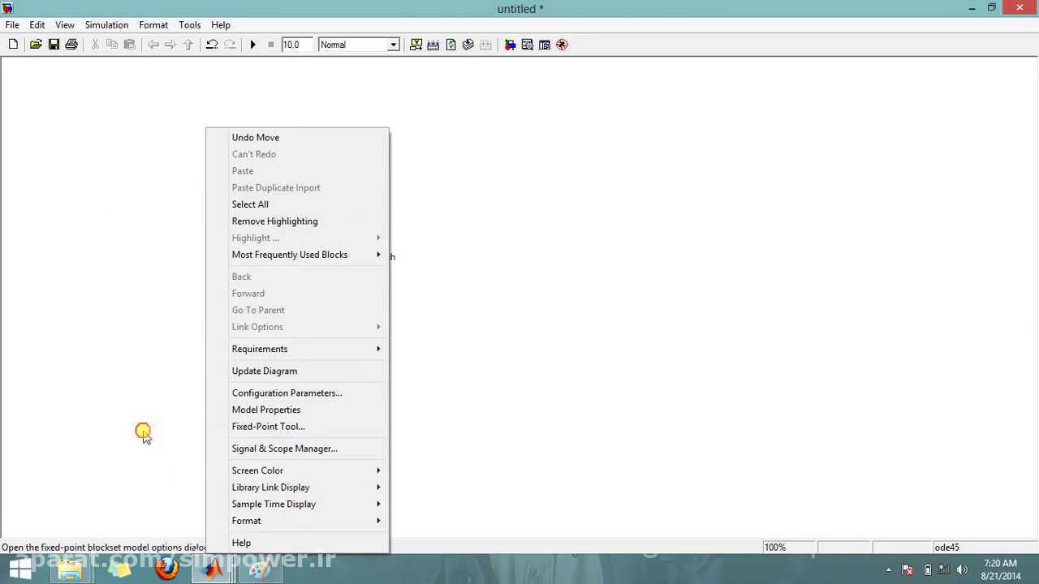
{"action": "mouse_move", "coordinate": [144, 433]}
{"action": "left_mouse_down"}
{"action": "mouse_move", "coordinate": [93, 12]}
{"action": "mouse_move", "coordinate": [101, 16]}
{"action": "left_mouse_up"}
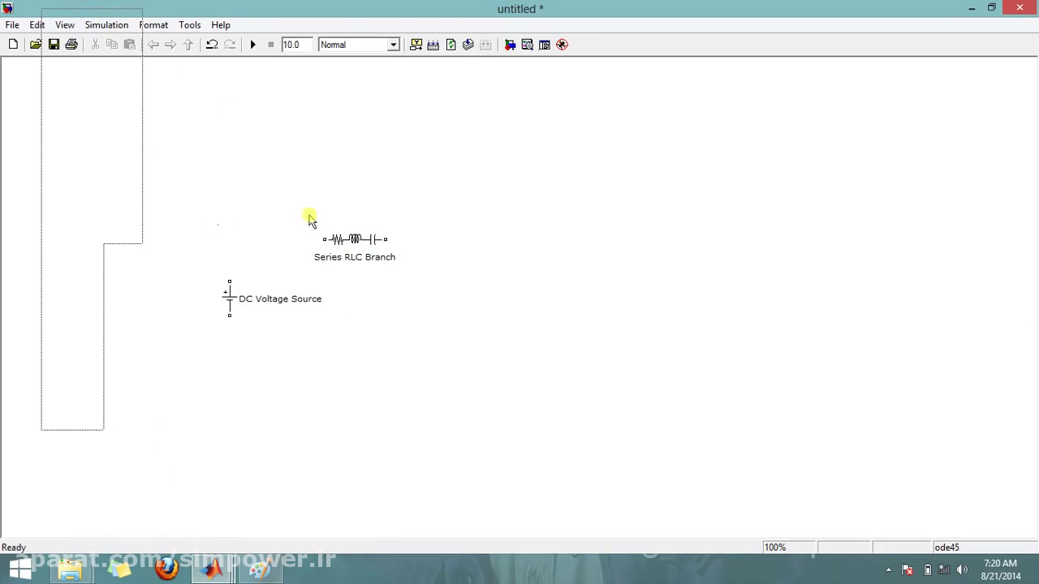
{"action": "right_click", "coordinate": [301, 187]}
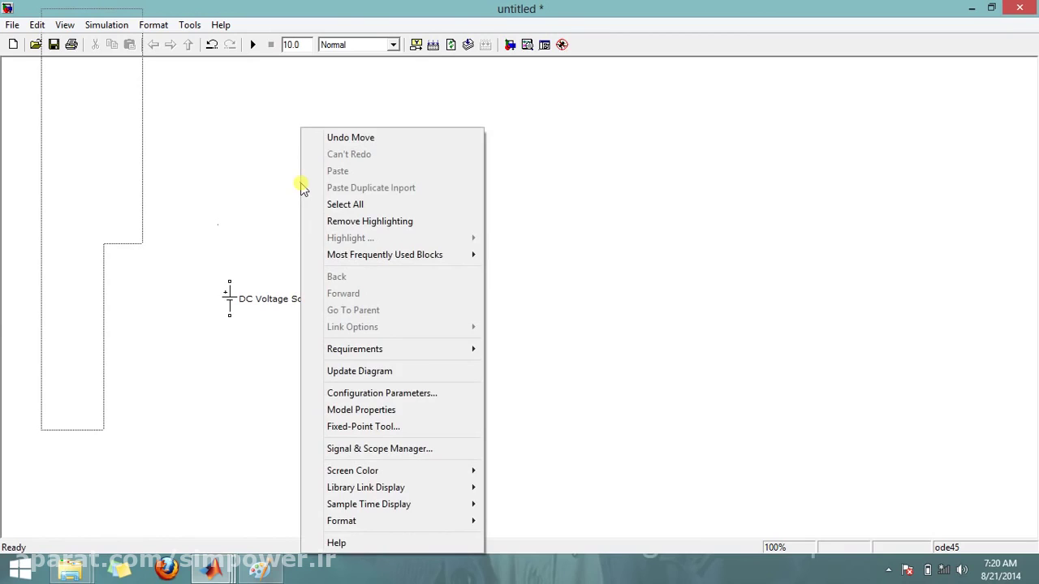
{"action": "mouse_move", "coordinate": [339, 523]}
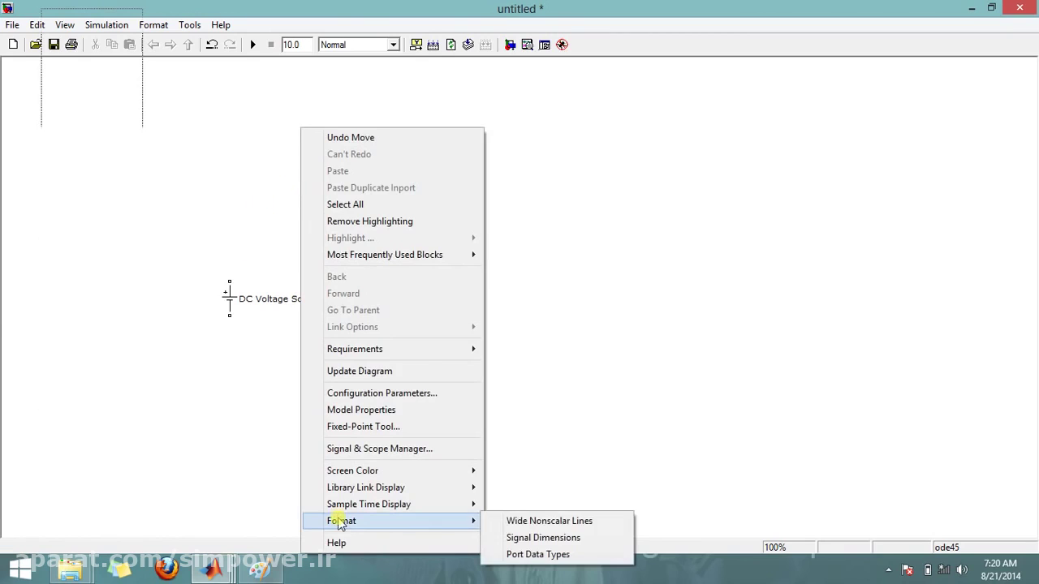
{"action": "left_click", "coordinate": [211, 459]}
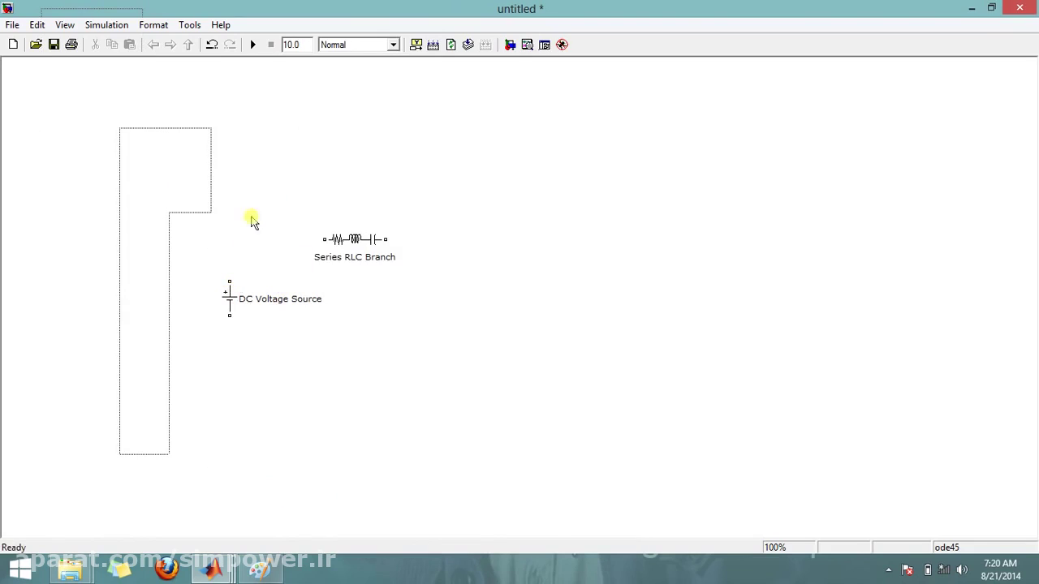
Step: Configure the Series RLC Branch as branch type R with a resistance of 10 ohms
{"action": "double_click", "coordinate": [361, 241]}
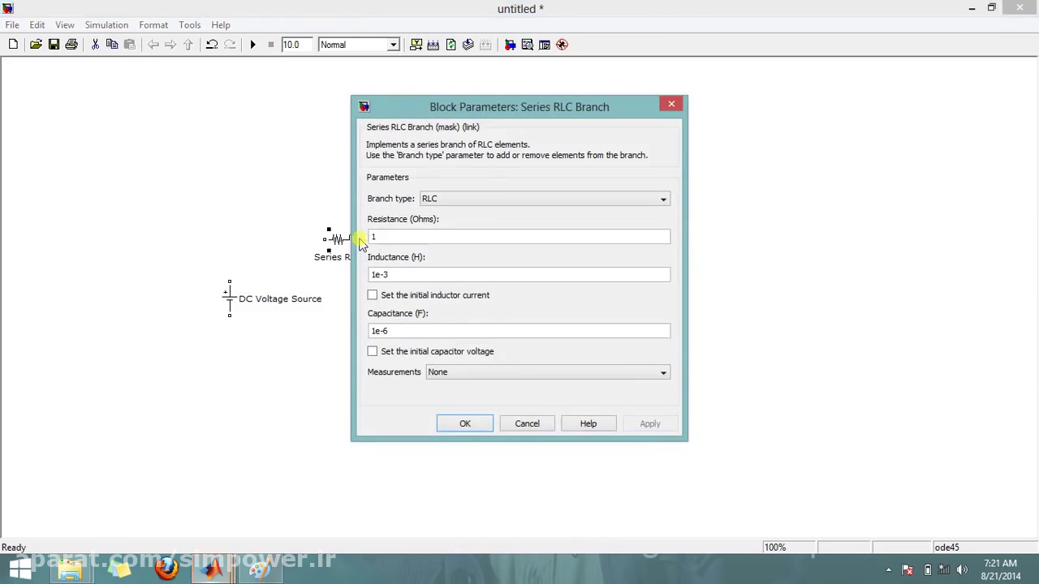
{"action": "left_click", "coordinate": [475, 200]}
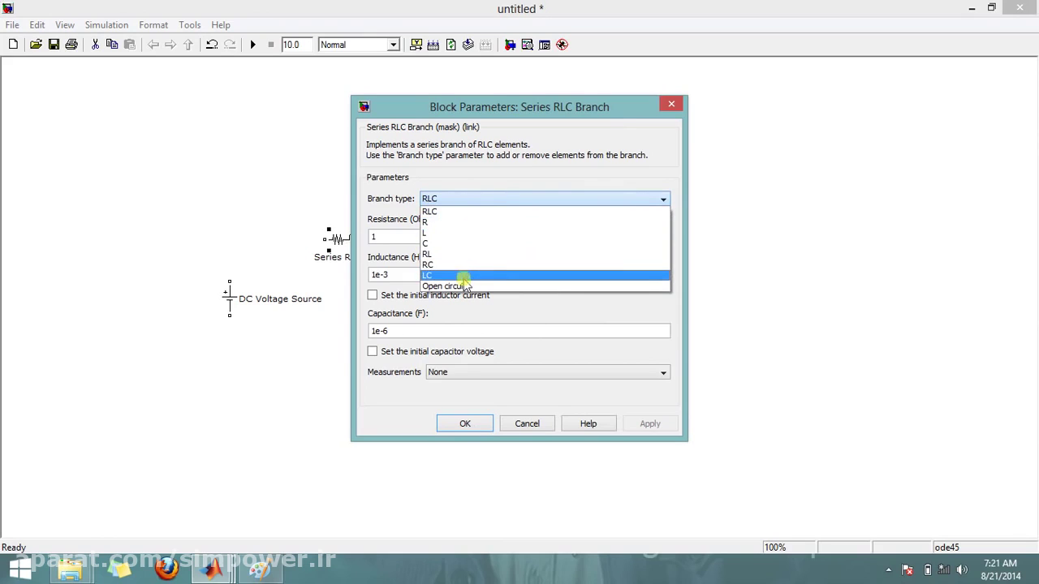
{"action": "left_click", "coordinate": [469, 224]}
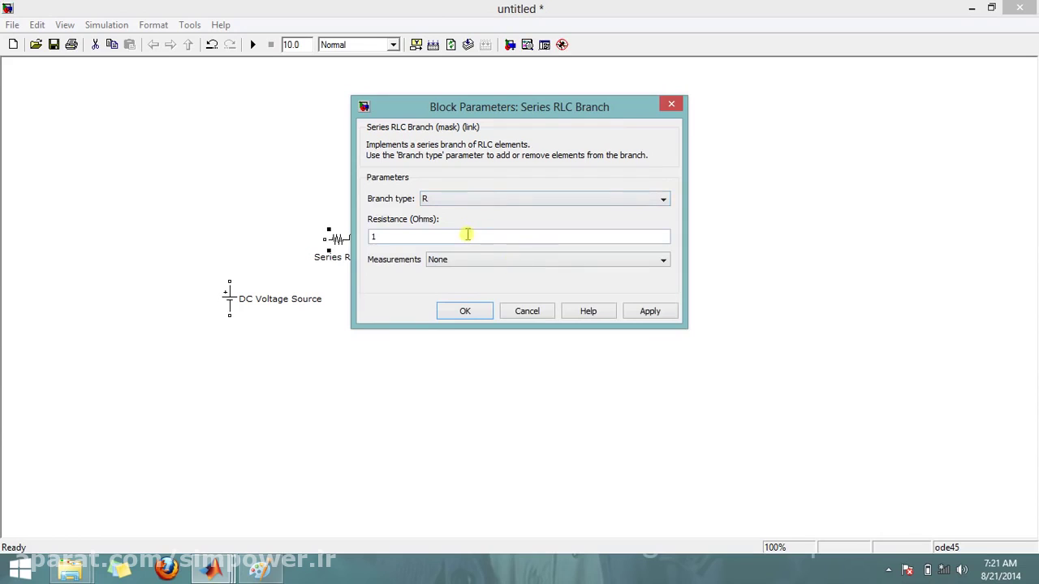
{"action": "type", "text": "1"}
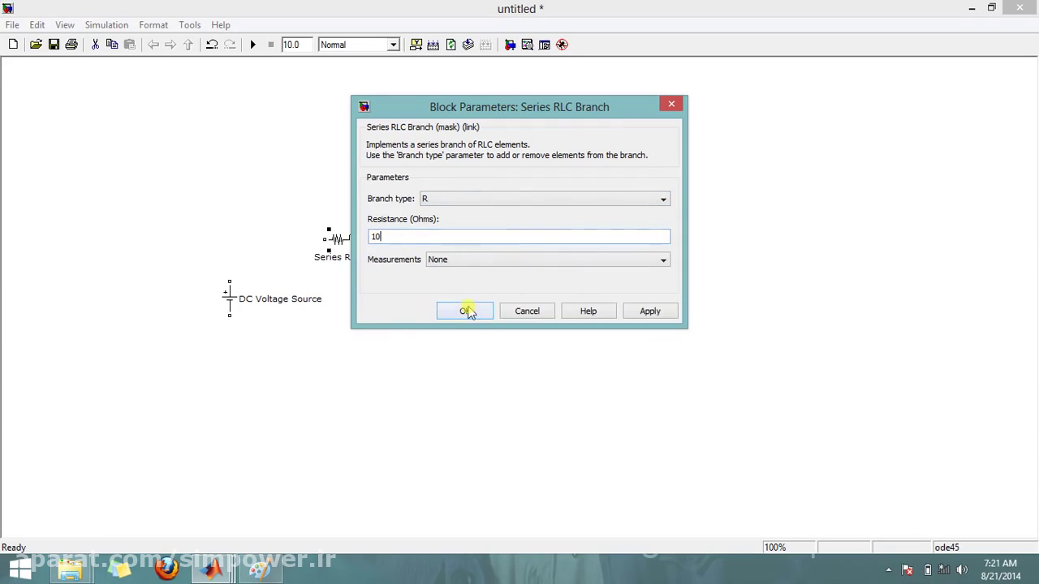
{"action": "left_click", "coordinate": [653, 313]}
{"action": "left_click", "coordinate": [451, 315]}
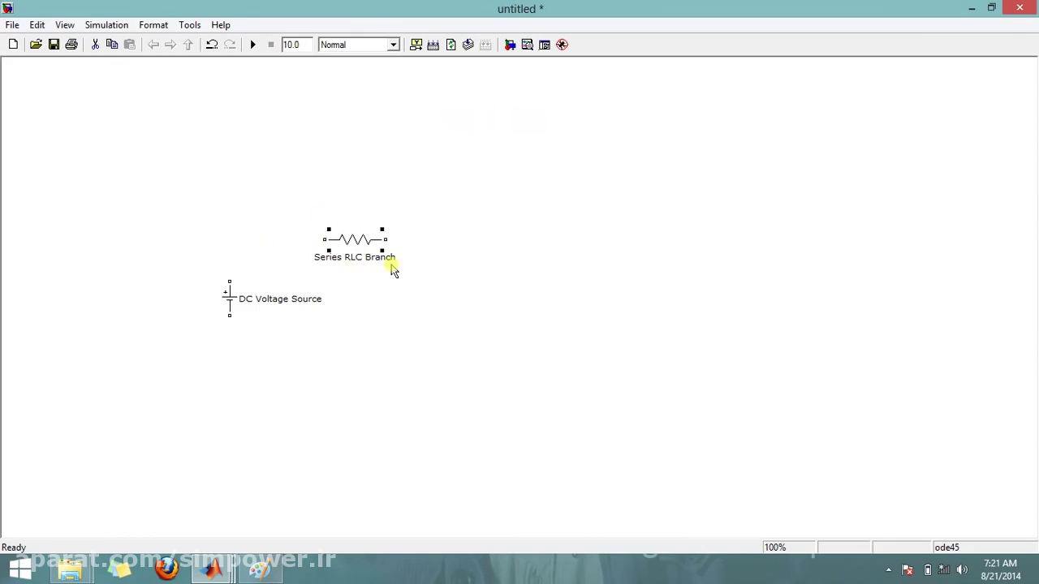
Step: Wire the DC Voltage Source and the resistor into a closed loop, widening the loop on the resistor's far side
{"action": "left_click", "coordinate": [433, 305]}
{"action": "left_click_drag", "start_coordinate": [235, 259], "coordinate": [230, 316]}
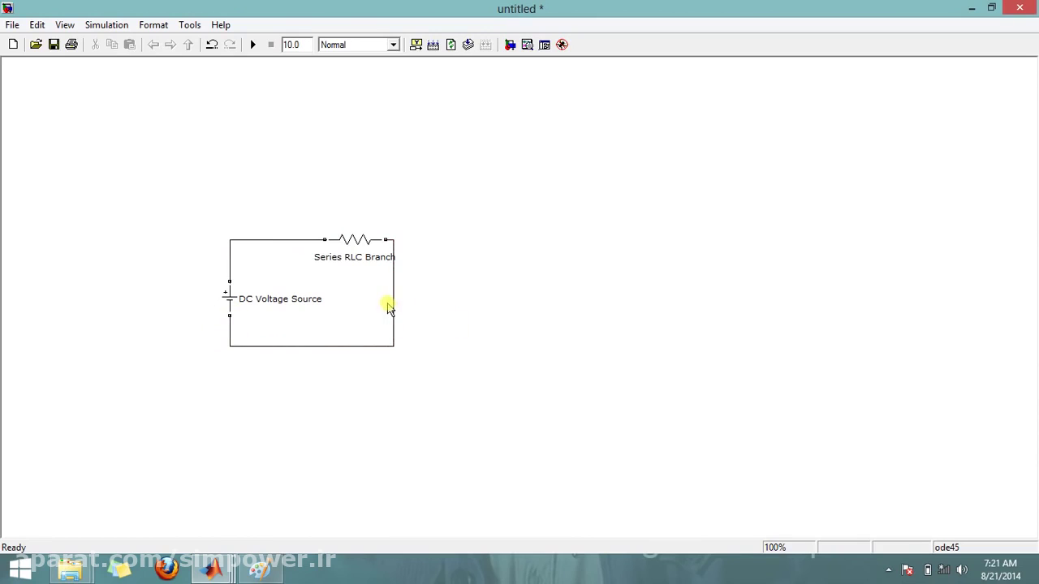
{"action": "left_click_drag", "start_coordinate": [394, 307], "coordinate": [459, 308]}
Step: Edit the DC Voltage Source's amplitude in its block parameters and accept the entry
{"action": "left_click", "coordinate": [230, 298]}
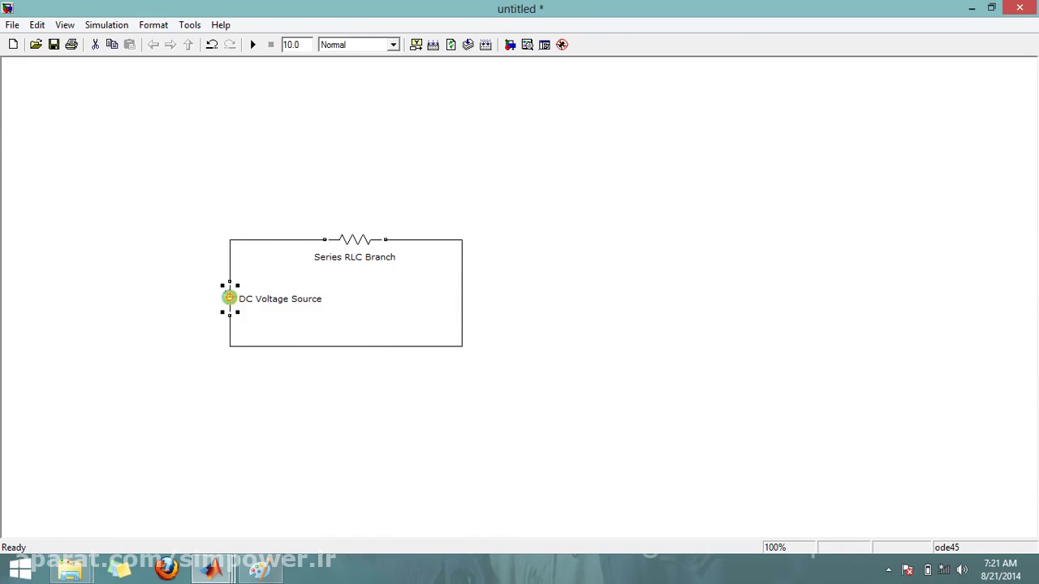
{"action": "double_click", "coordinate": [230, 298]}
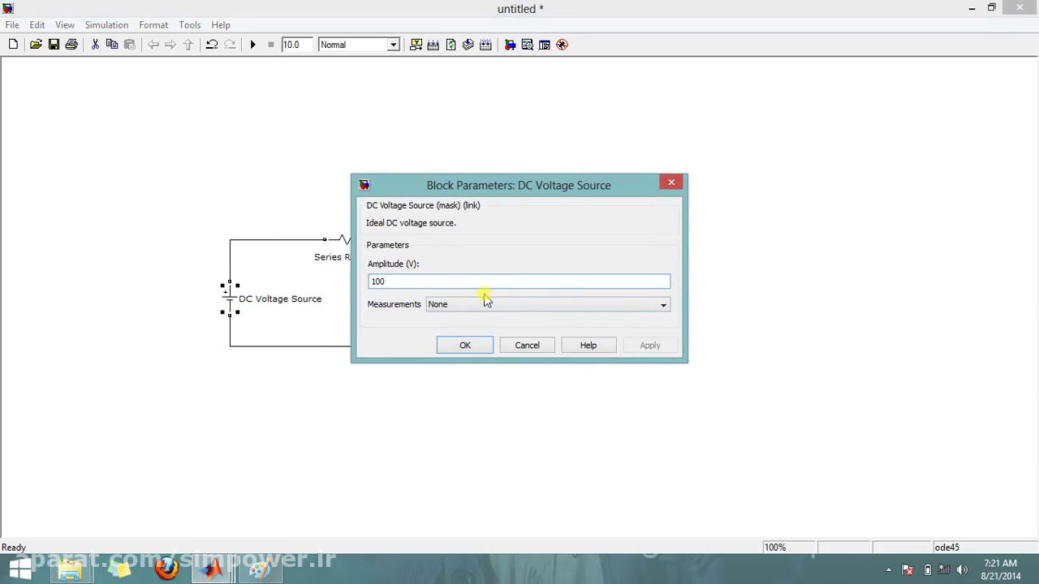
{"action": "type", "text": "V"}
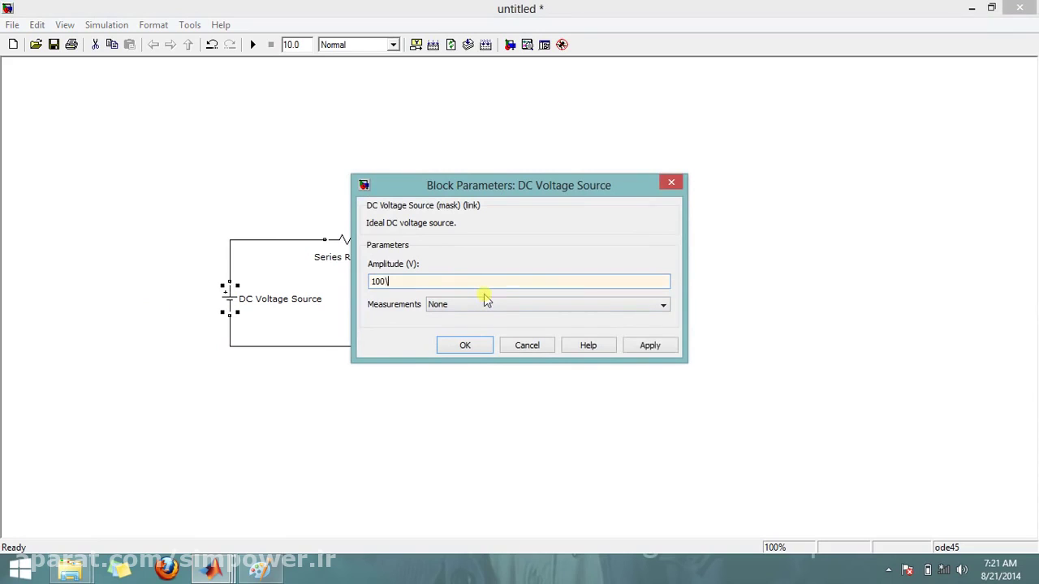
{"action": "key", "text": "Return"}
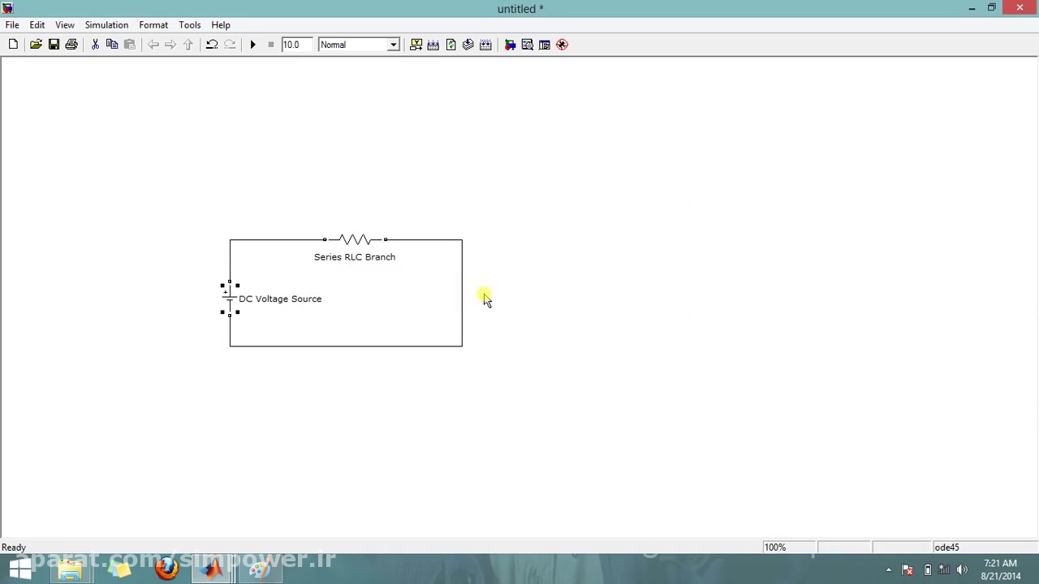
{"action": "left_click", "coordinate": [752, 263]}
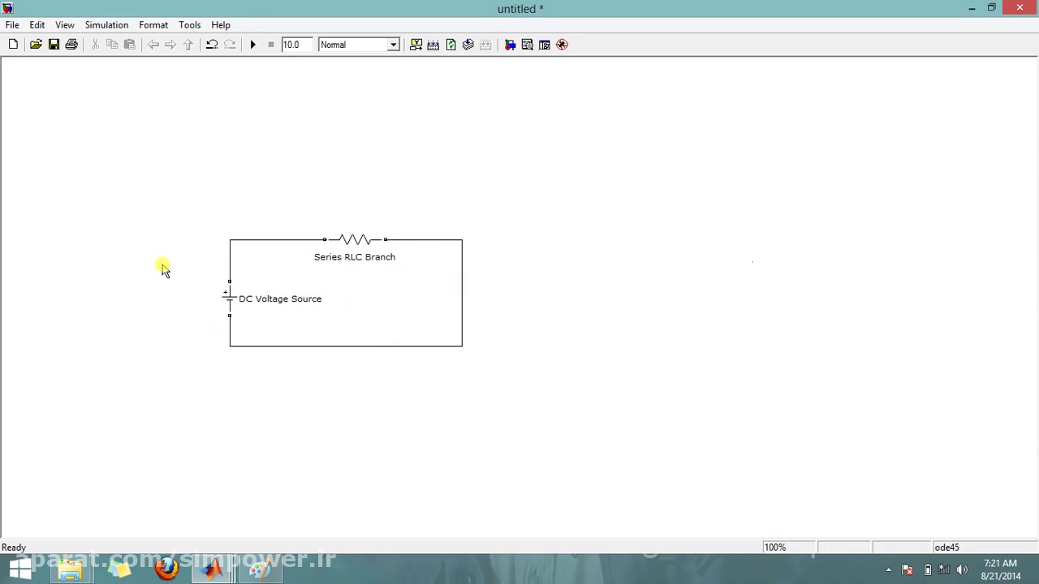
Step: Check the circuit sketch in Paint, and back in the untitled Simulink model delete the wire joining the source's positive terminal to the resistor
{"action": "left_click", "coordinate": [260, 572]}
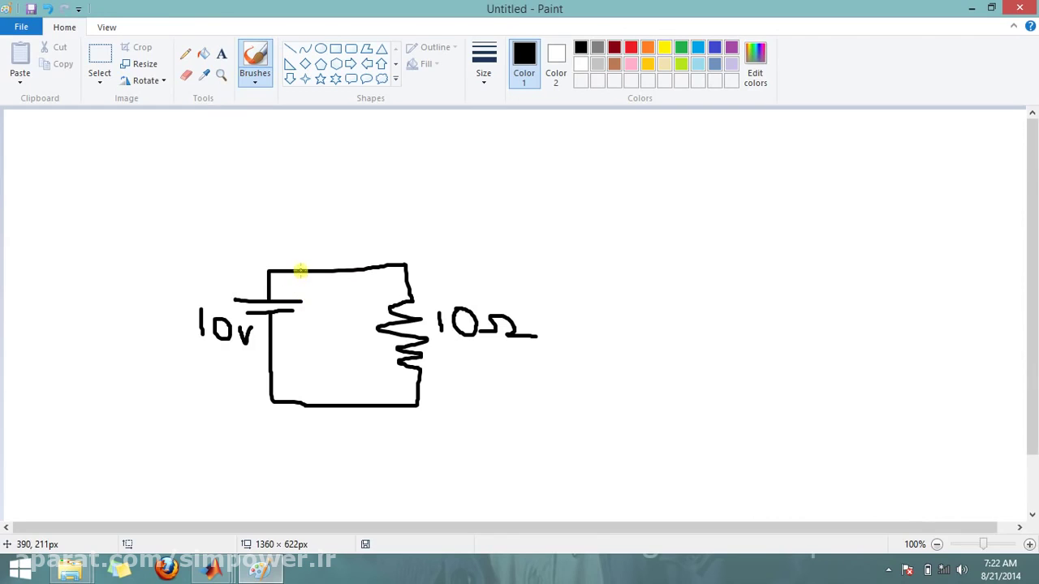
{"action": "left_click", "coordinate": [213, 571]}
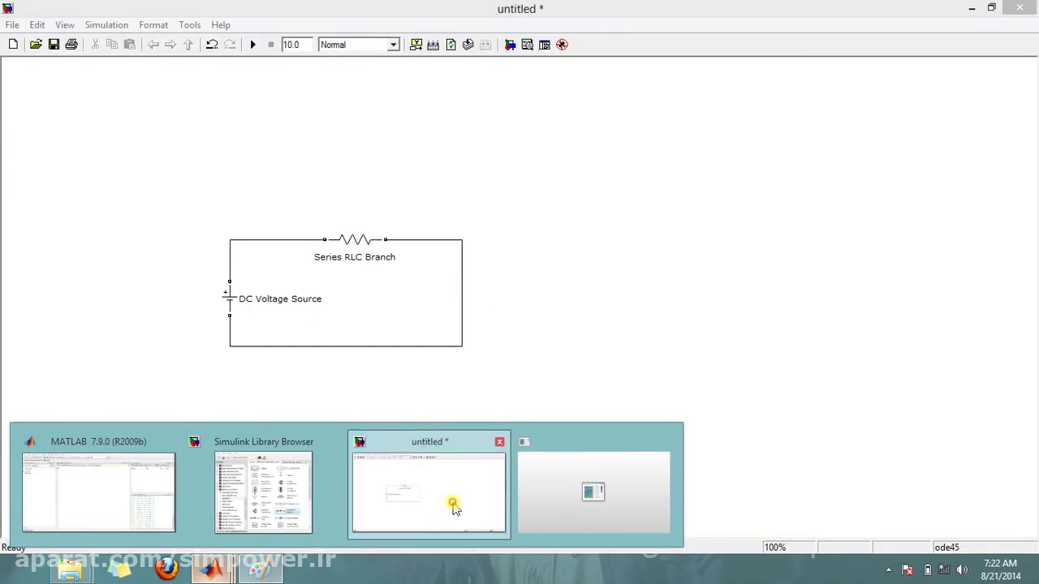
{"action": "left_click", "coordinate": [451, 503]}
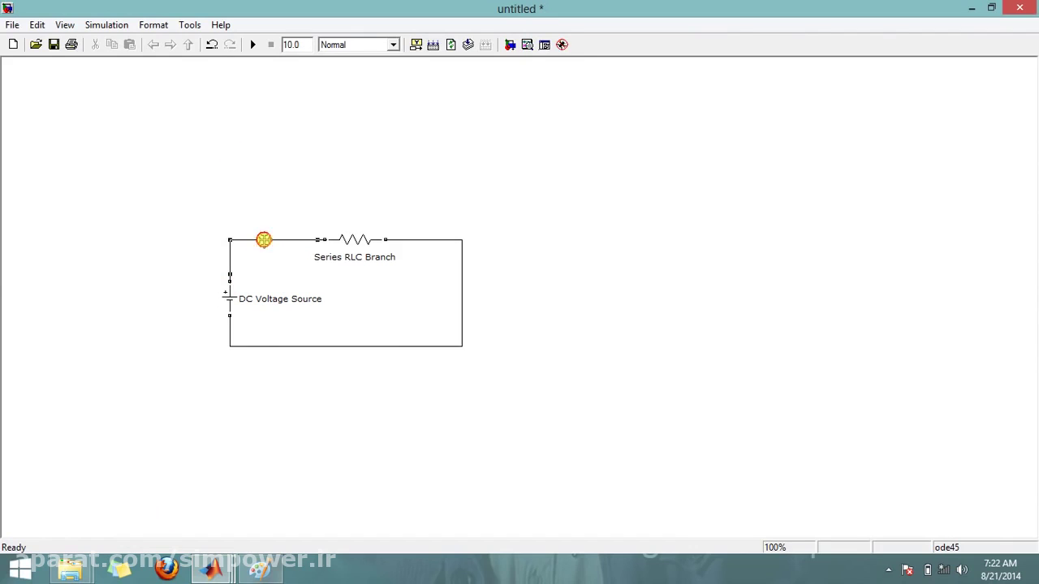
{"action": "left_click", "coordinate": [264, 239]}
{"action": "key", "text": "Delete"}
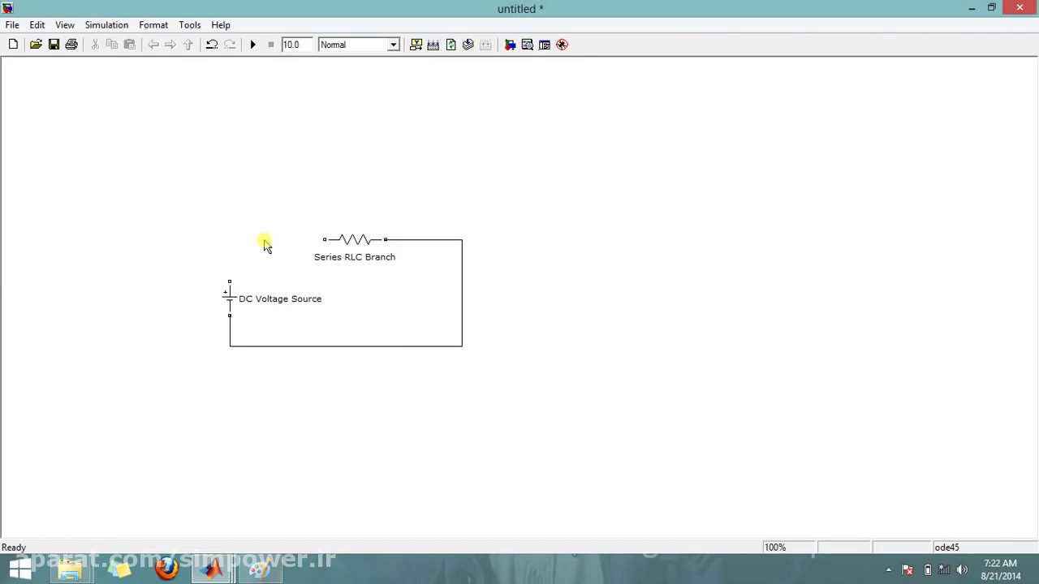
Step: Add a Voltage Measurement block from the SimPowerSystems Measurements library to the free area right of the circuit
{"action": "left_click", "coordinate": [215, 568]}
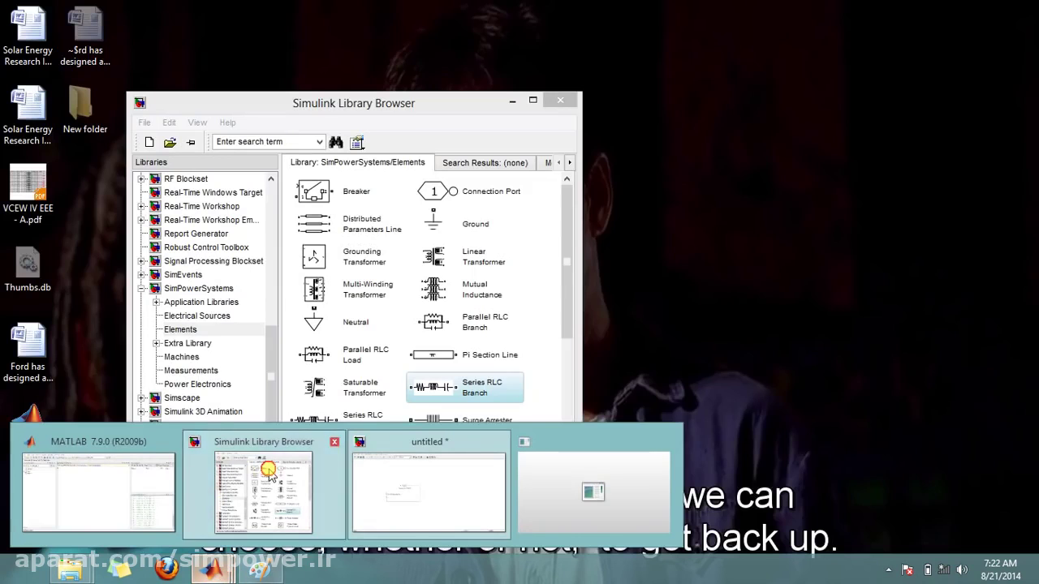
{"action": "left_click", "coordinate": [270, 474]}
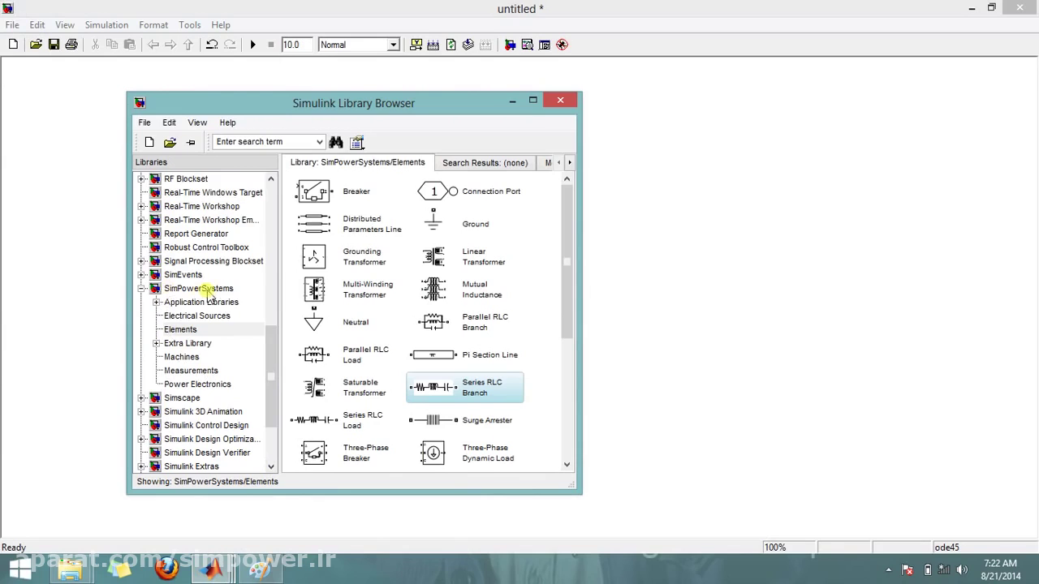
{"action": "left_click", "coordinate": [194, 370]}
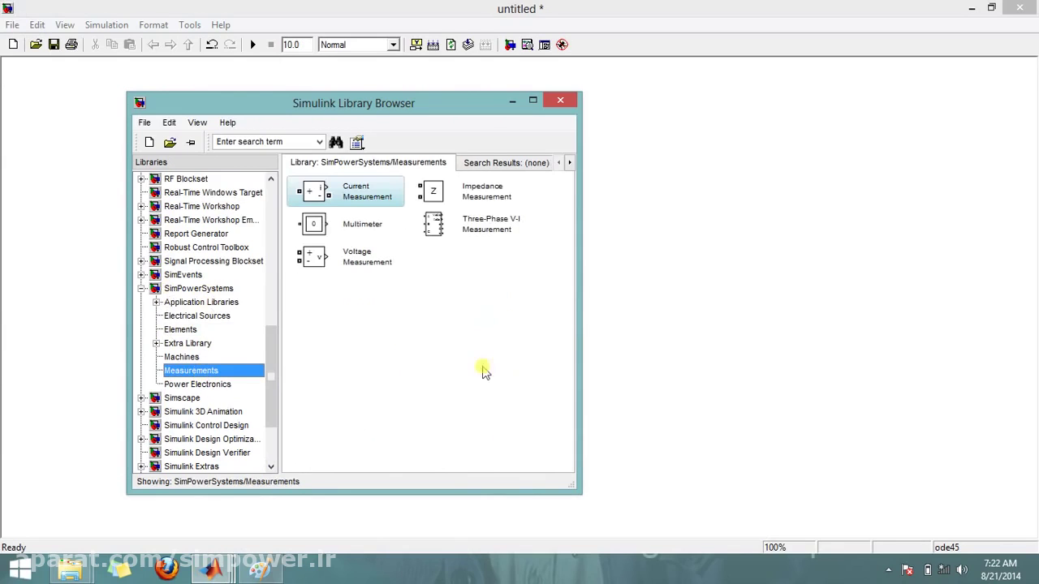
{"action": "left_click", "coordinate": [341, 260]}
{"action": "left_click_drag", "start_coordinate": [341, 259], "coordinate": [695, 294]}
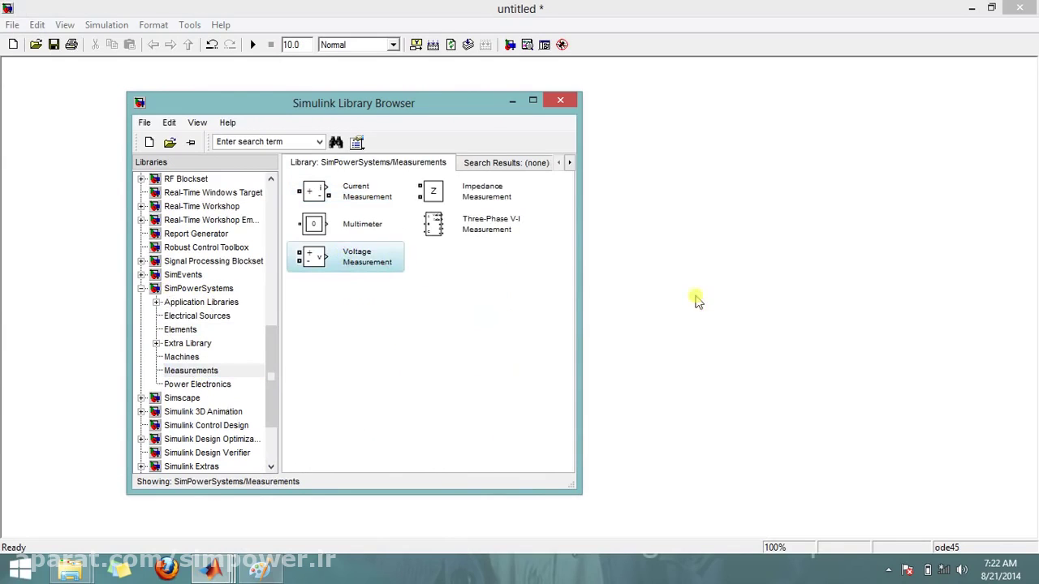
Step: Add a Current Measurement block wired in series between source and resistor, shifting the source outward and straightening the connection
{"action": "mouse_move", "coordinate": [213, 568]}
{"action": "left_click", "coordinate": [262, 490]}
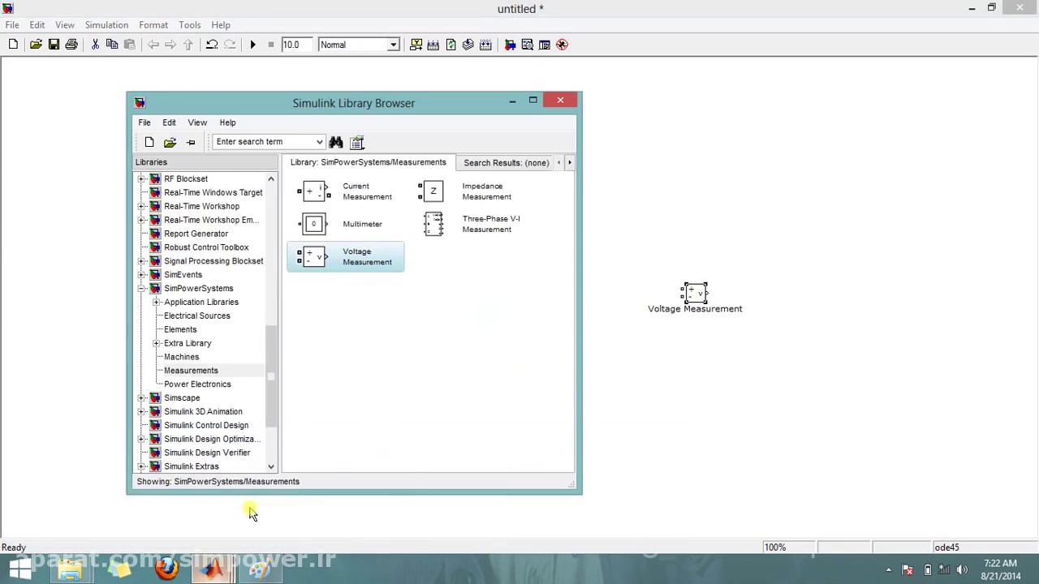
{"action": "left_click", "coordinate": [191, 370]}
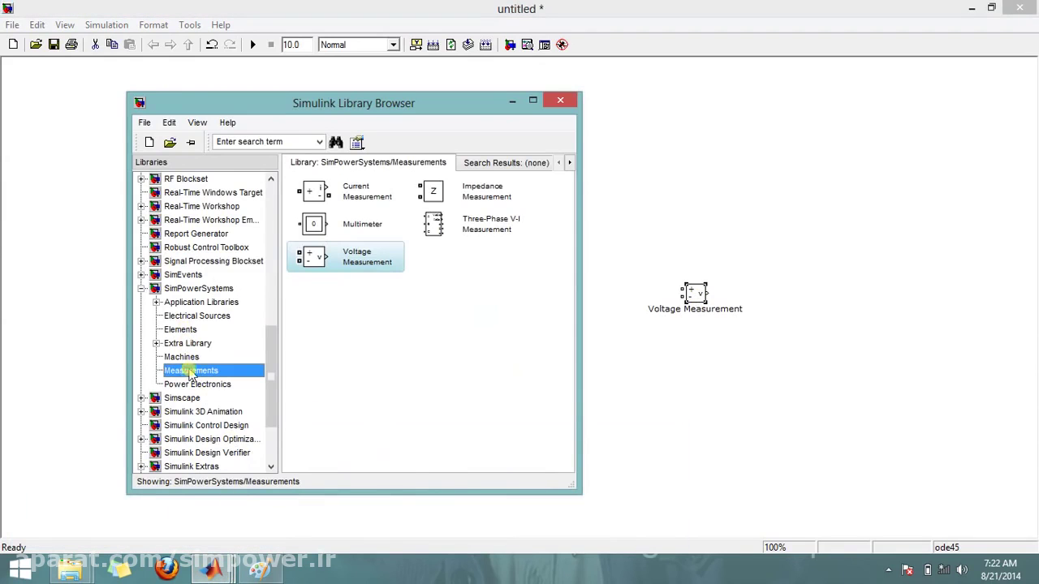
{"action": "left_click_drag", "start_coordinate": [394, 197], "coordinate": [166, 308]}
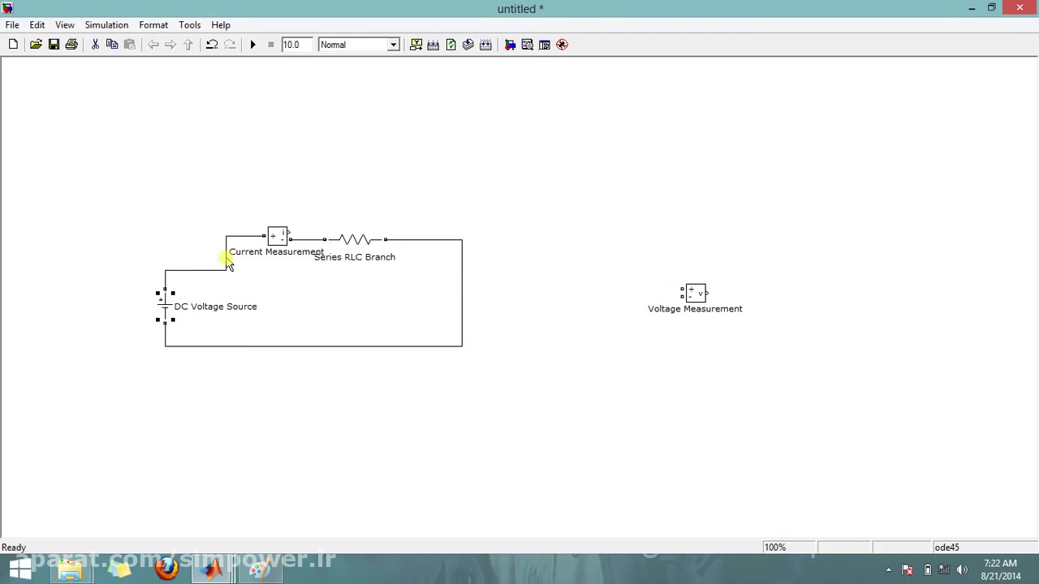
{"action": "left_click_drag", "start_coordinate": [228, 264], "coordinate": [164, 262]}
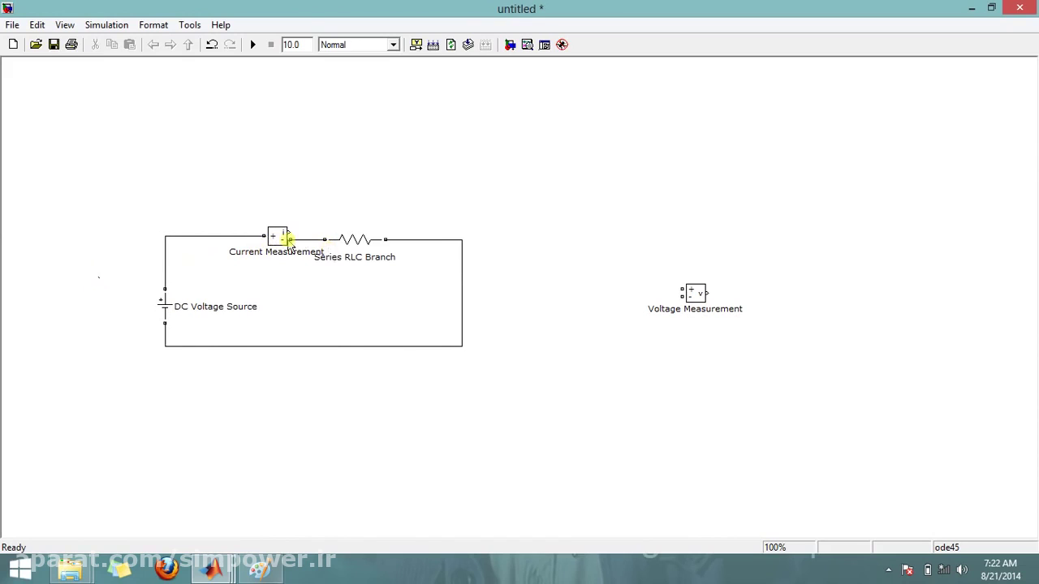
{"action": "left_click_drag", "start_coordinate": [285, 237], "coordinate": [220, 235]}
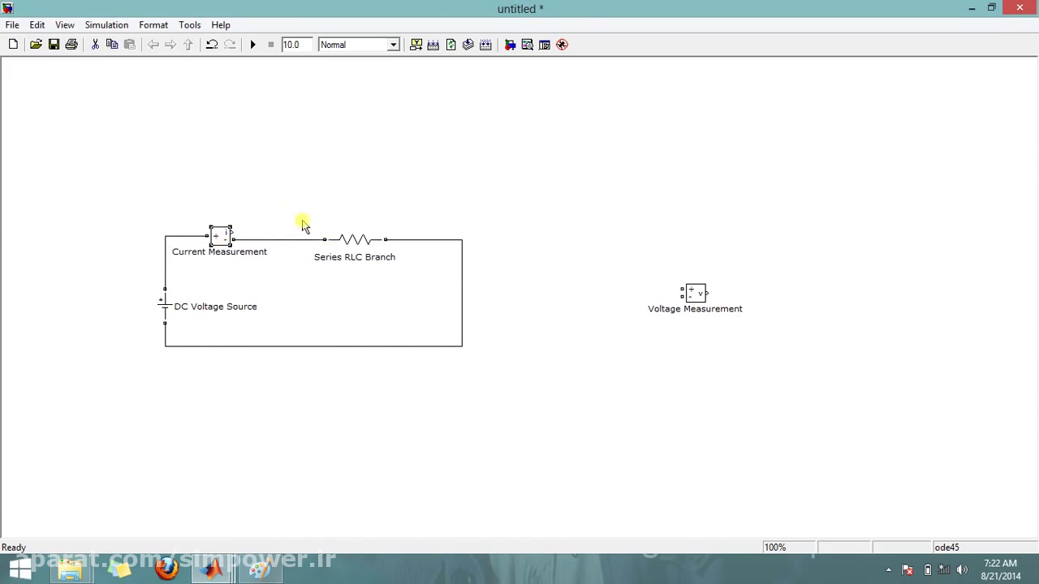
Step: Move the Voltage Measurement block above the resistor and connect its plus and minus inputs across the resistor's terminals
{"action": "left_click_drag", "start_coordinate": [694, 293], "coordinate": [293, 240]}
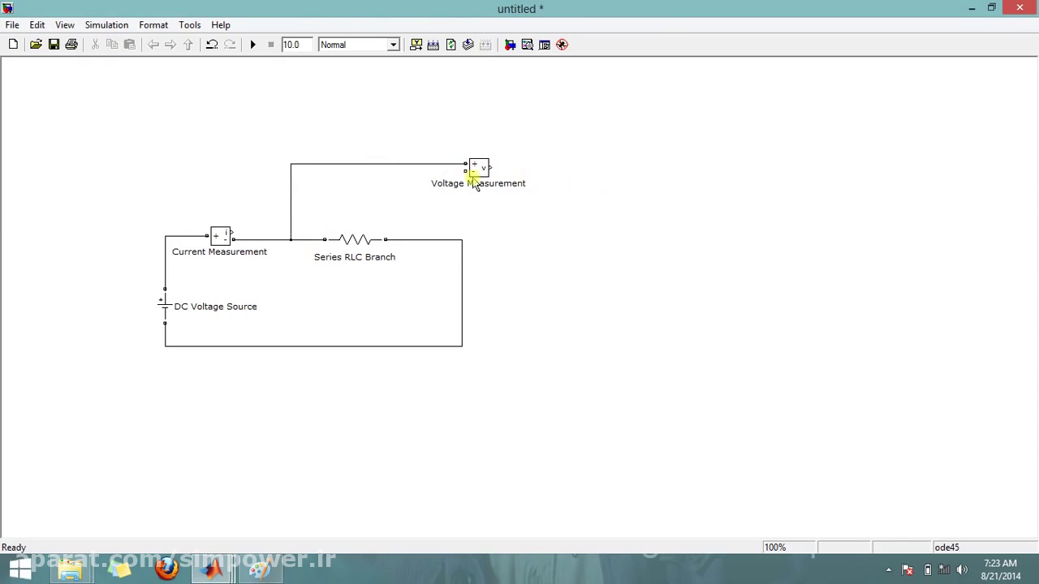
{"action": "left_click_drag", "start_coordinate": [467, 171], "coordinate": [428, 239]}
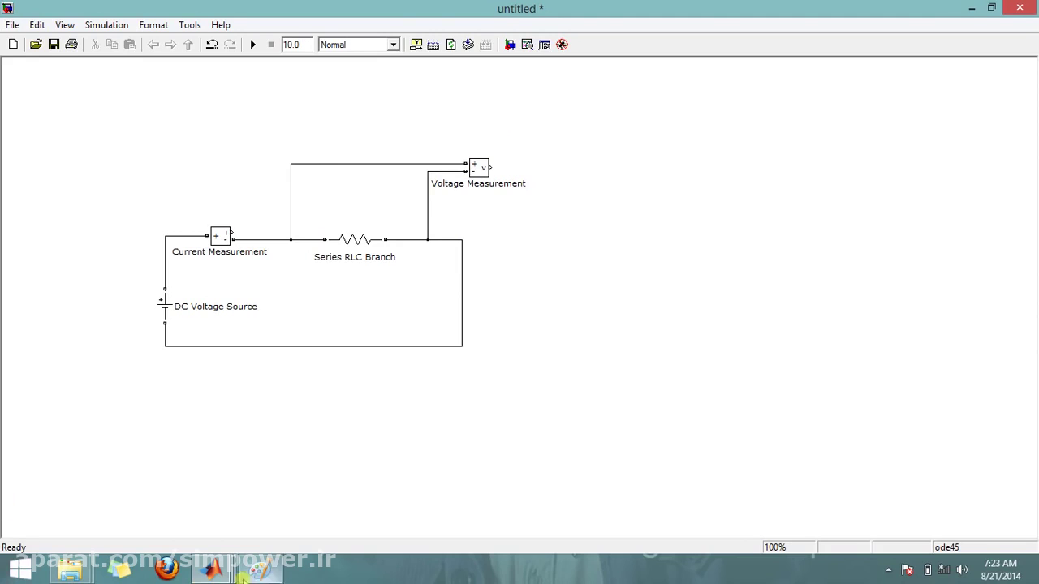
Step: Add a Scope block from Simulink's Commonly Used Blocks library to the model, right of the circuit
{"action": "left_click", "coordinate": [212, 571]}
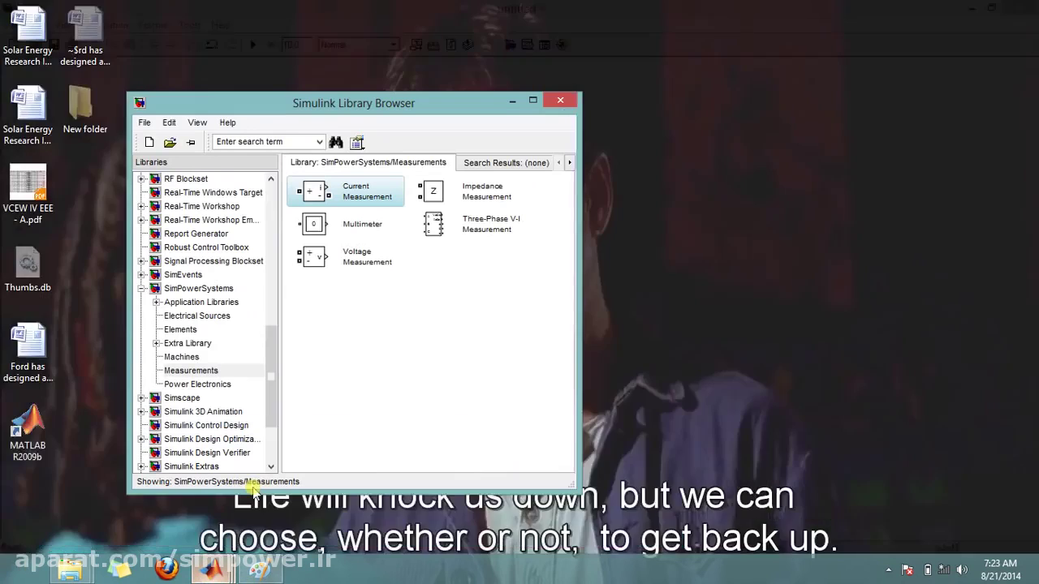
{"action": "left_click", "coordinate": [252, 495]}
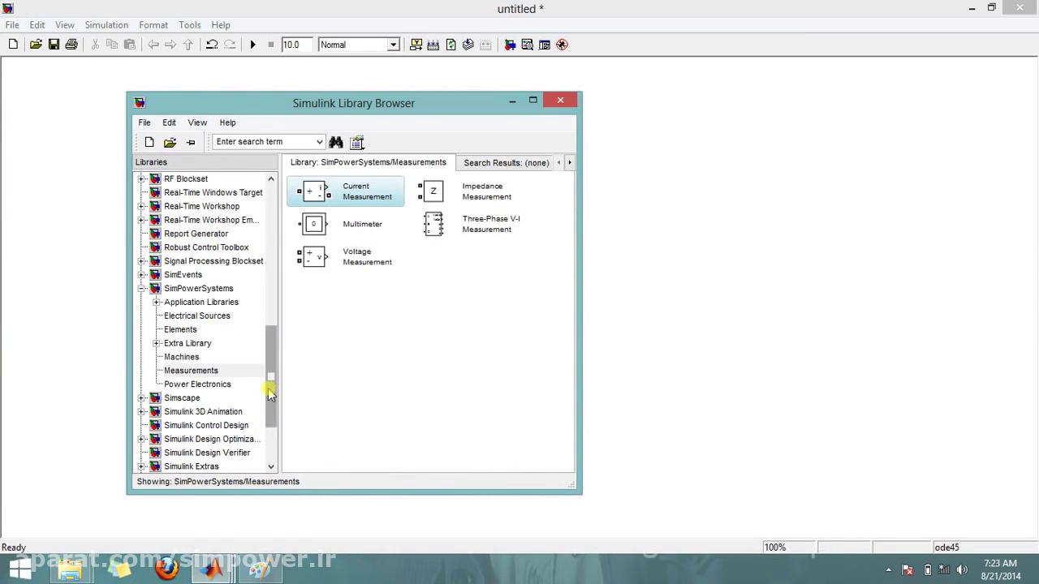
{"action": "left_click_drag", "start_coordinate": [270, 394], "coordinate": [269, 216]}
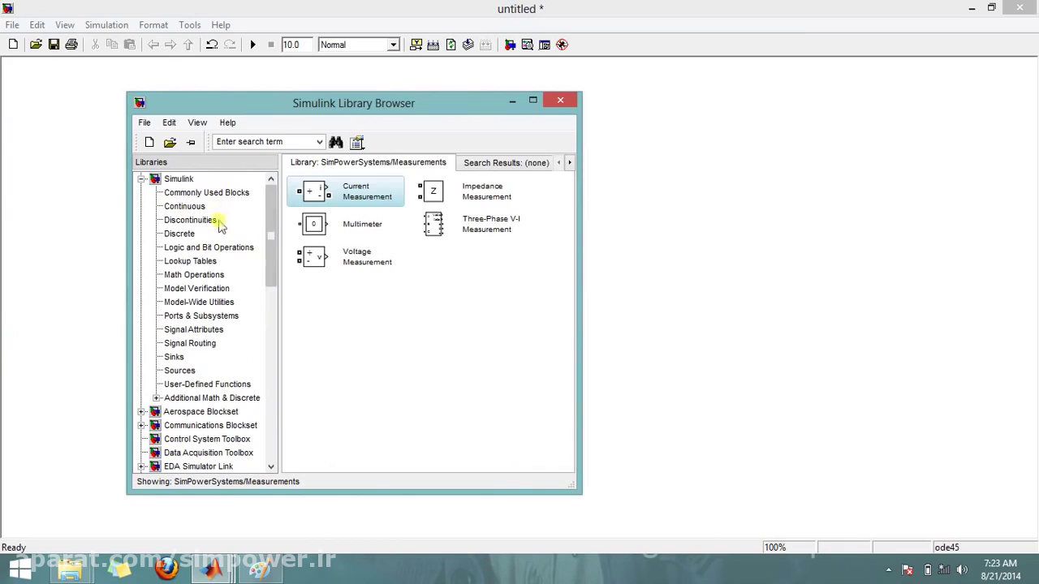
{"action": "left_click", "coordinate": [176, 182]}
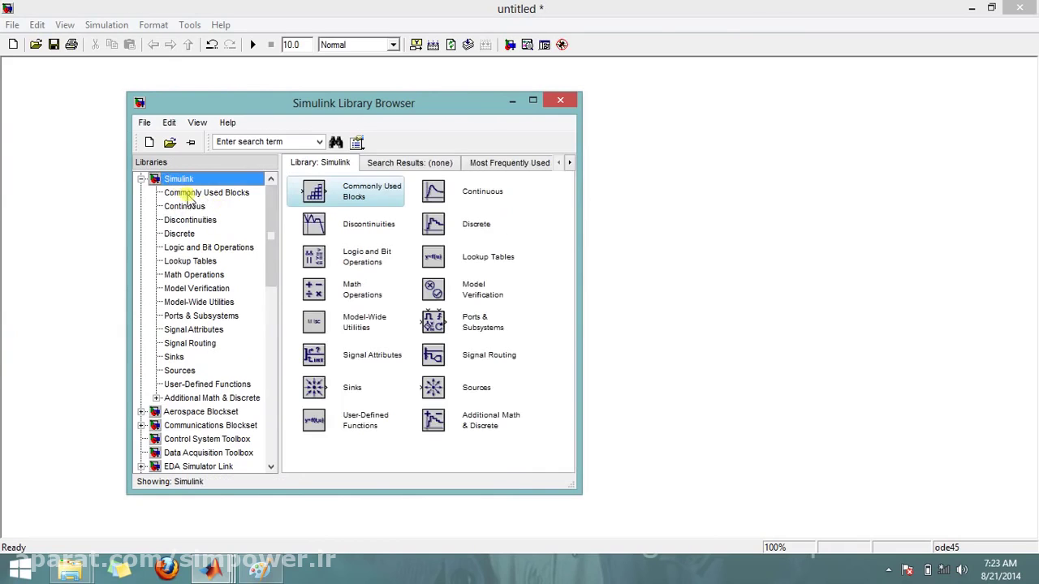
{"action": "left_click", "coordinate": [189, 197]}
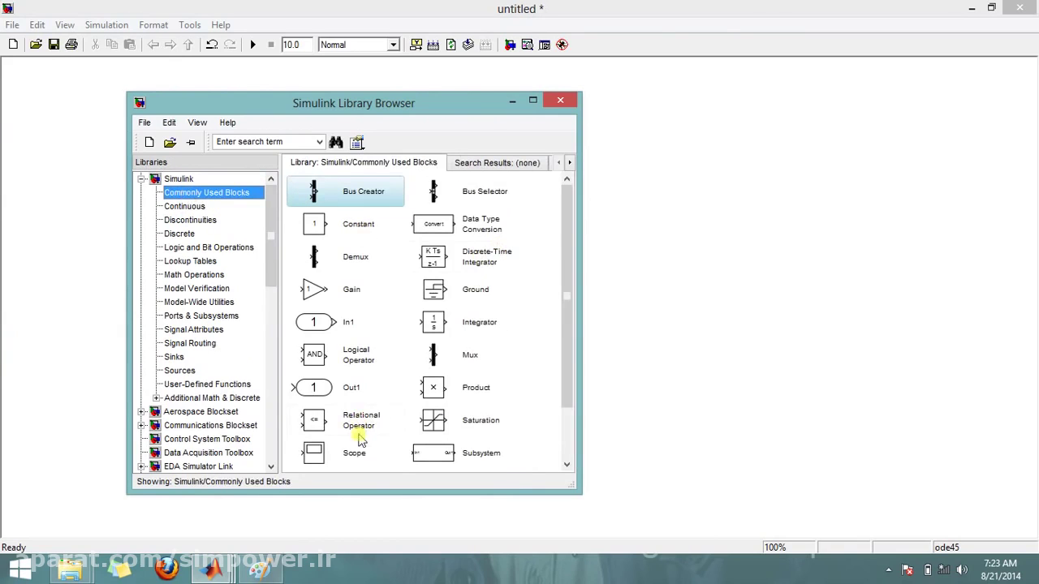
{"action": "left_click", "coordinate": [332, 452]}
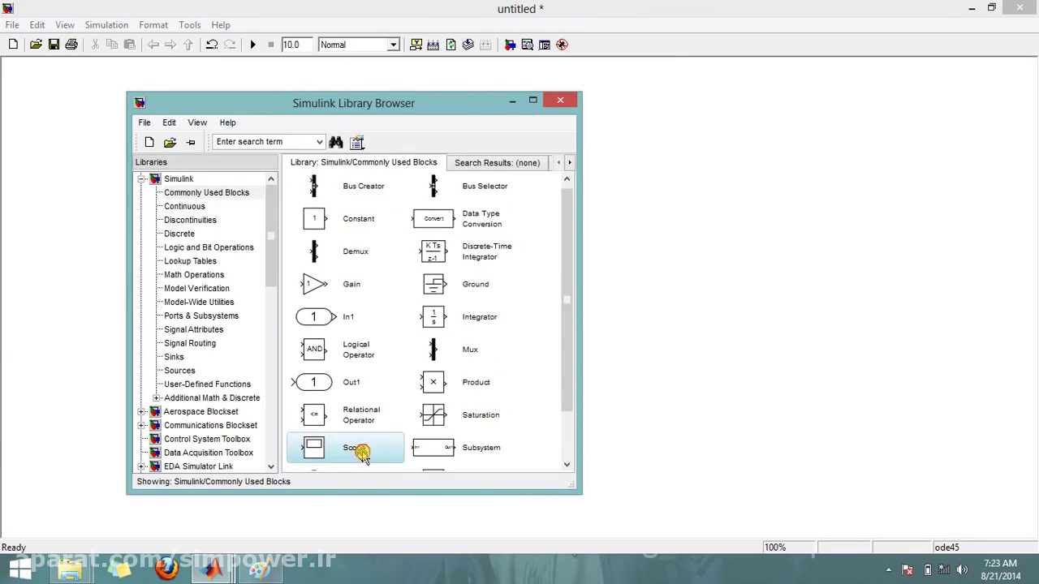
{"action": "left_click_drag", "start_coordinate": [362, 456], "coordinate": [712, 278]}
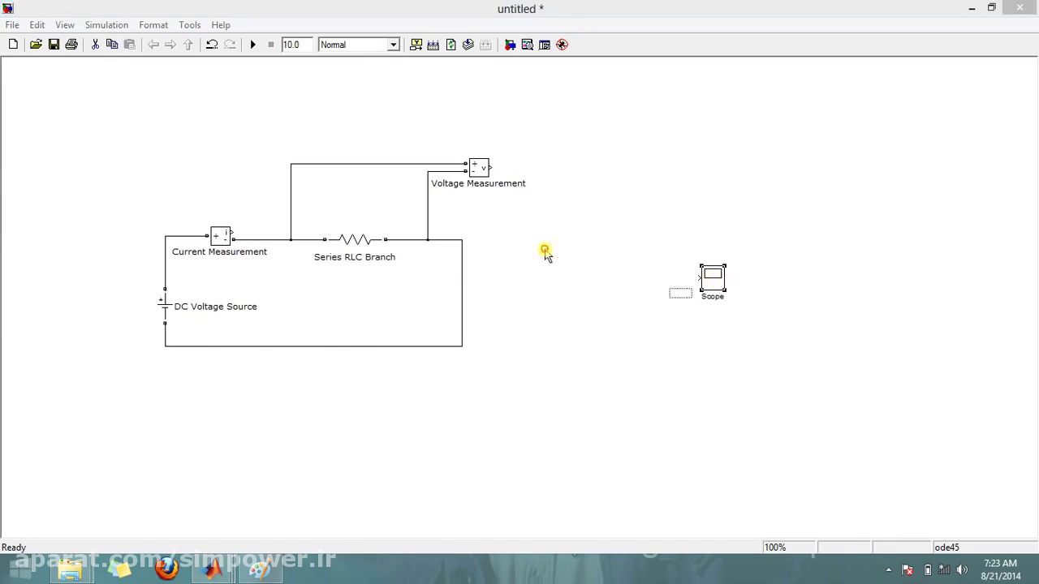
Step: Move the Scope beside the Voltage Measurement block and draw open-ended signal lines from the Scope input and both measurement outputs
{"action": "mouse_move", "coordinate": [546, 254]}
{"action": "left_mouse_down"}
{"action": "mouse_move", "coordinate": [610, 181]}
{"action": "mouse_move", "coordinate": [537, 184]}
{"action": "left_mouse_up"}
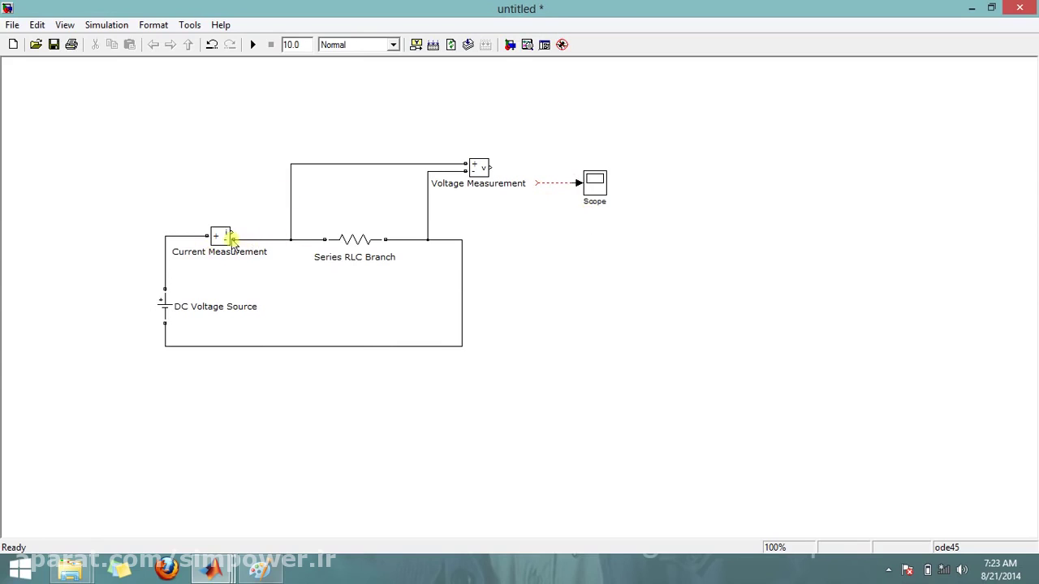
{"action": "left_click_drag", "start_coordinate": [231, 233], "coordinate": [267, 232]}
Step: Set the Scope's number of axes to 2
{"action": "double_click", "coordinate": [593, 186]}
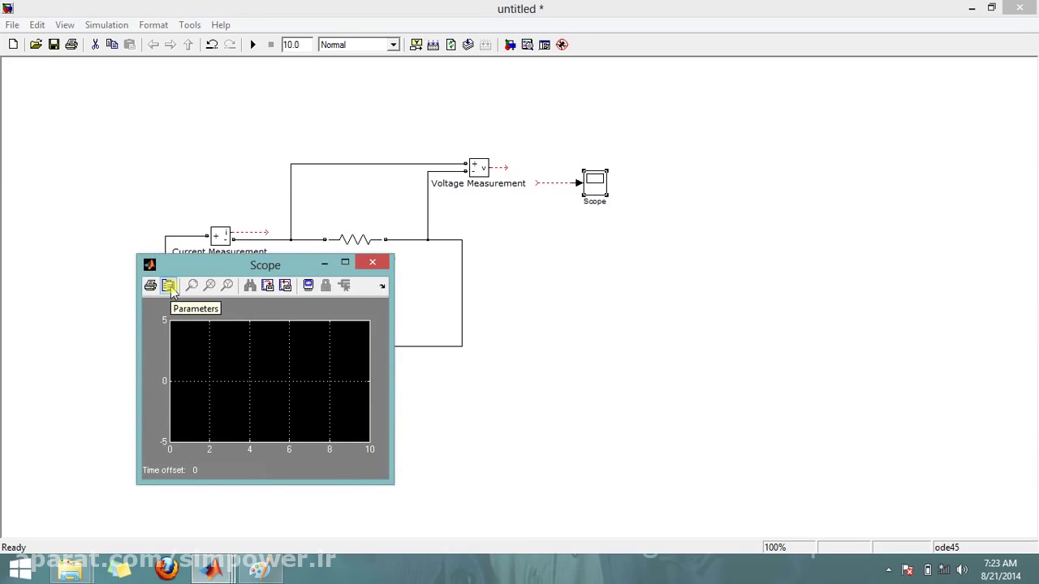
{"action": "left_click", "coordinate": [170, 286]}
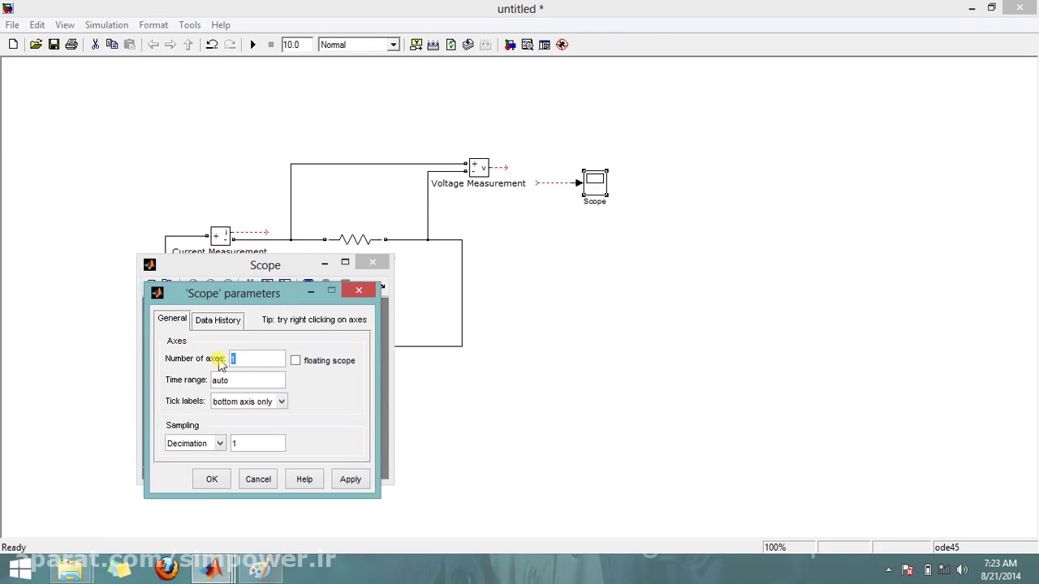
{"action": "left_click", "coordinate": [349, 480]}
{"action": "left_click", "coordinate": [211, 478]}
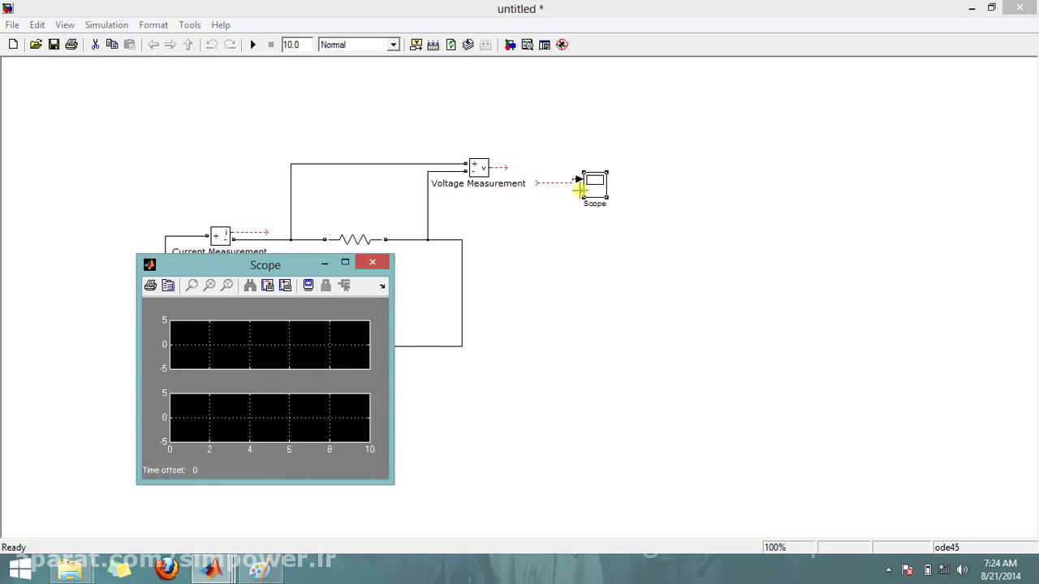
Step: Connect the voltage output to the Scope's first input and the current output to its second, spacing the Scope outward and rerouting the current line above the resistor
{"action": "mouse_move", "coordinate": [579, 189]}
{"action": "left_mouse_down"}
{"action": "mouse_move", "coordinate": [552, 204]}
{"action": "mouse_move", "coordinate": [572, 192]}
{"action": "mouse_move", "coordinate": [502, 168]}
{"action": "left_mouse_up"}
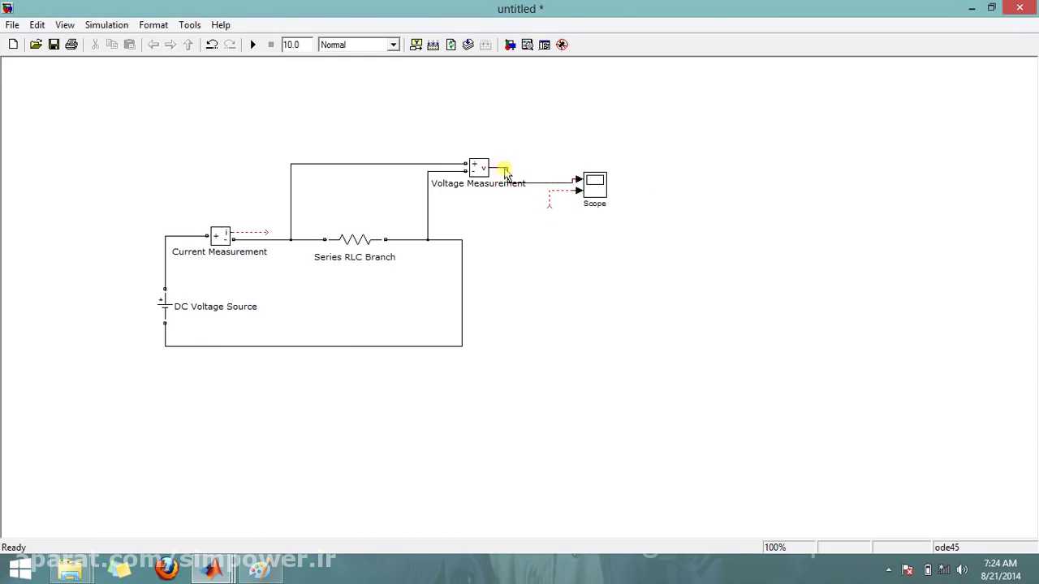
{"action": "left_click_drag", "start_coordinate": [545, 205], "coordinate": [261, 234]}
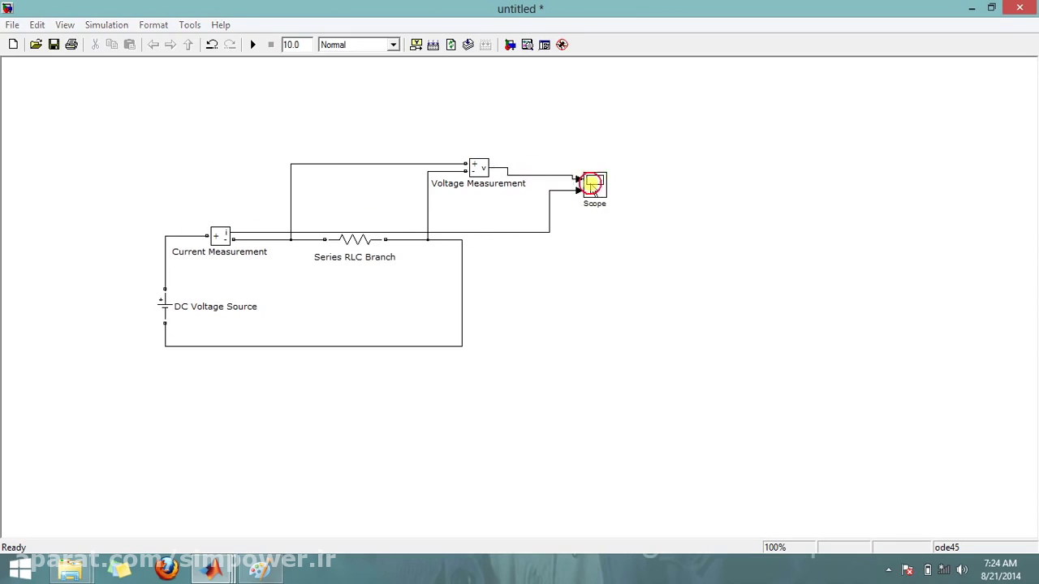
{"action": "left_click_drag", "start_coordinate": [595, 185], "coordinate": [621, 189]}
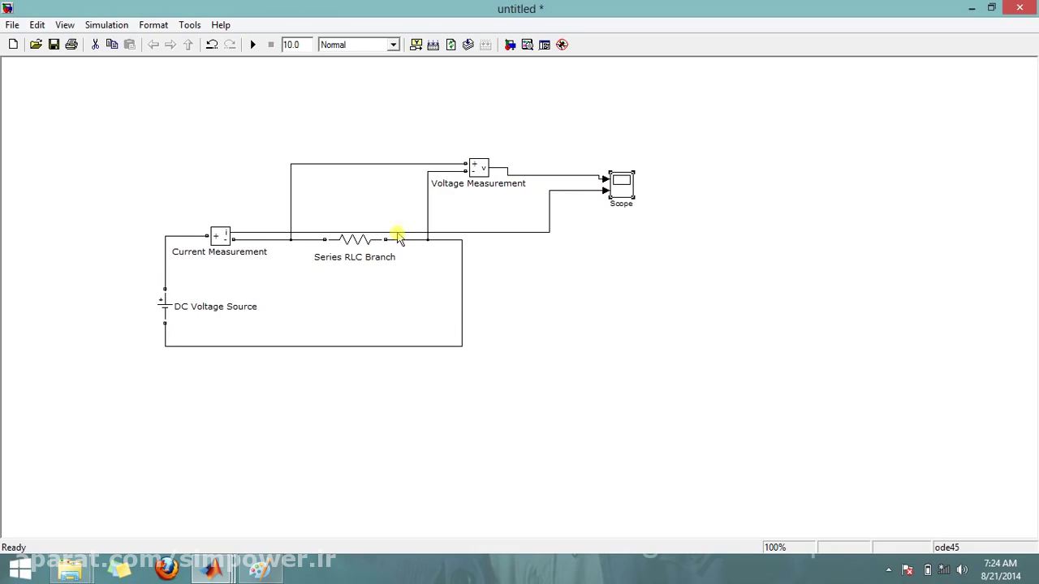
{"action": "left_click_drag", "start_coordinate": [398, 235], "coordinate": [415, 191]}
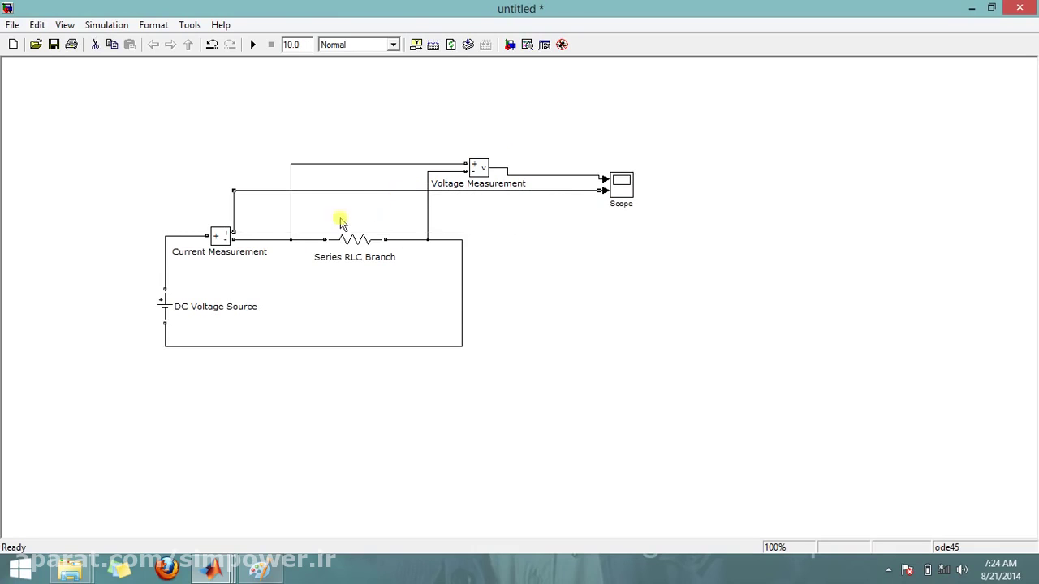
{"action": "left_click_drag", "start_coordinate": [235, 217], "coordinate": [265, 209]}
Step: Switch to Paint, handwrite the power formula P = V × I beside the circuit sketch, and return to the Simulink model
{"action": "left_click", "coordinate": [259, 570]}
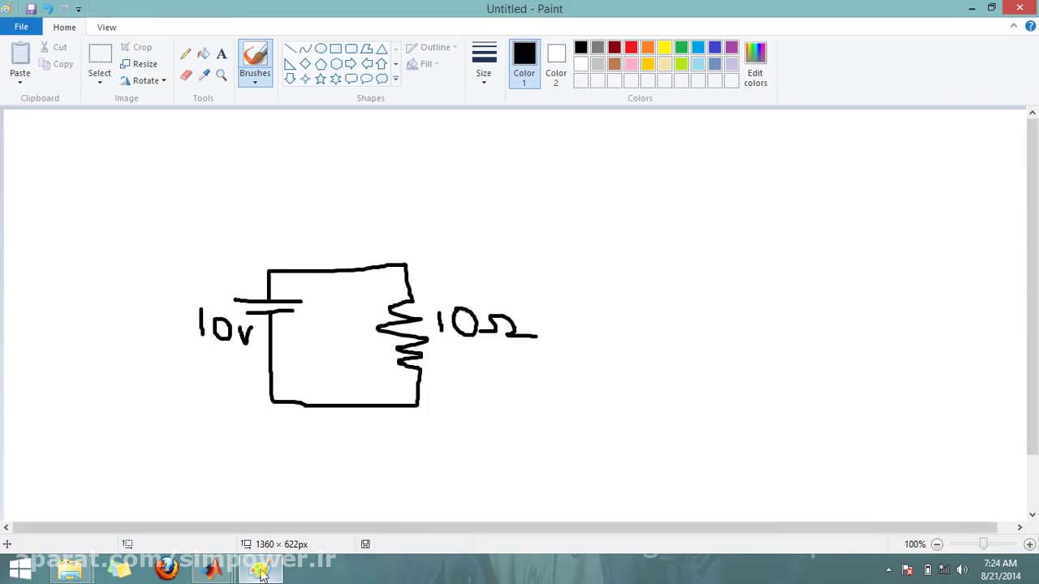
{"action": "mouse_move", "coordinate": [602, 226]}
{"action": "left_mouse_down"}
{"action": "mouse_move", "coordinate": [604, 250]}
{"action": "mouse_move", "coordinate": [606, 237]}
{"action": "mouse_move", "coordinate": [657, 237]}
{"action": "left_mouse_up"}
{"action": "mouse_move", "coordinate": [645, 242]}
{"action": "left_mouse_down"}
{"action": "mouse_move", "coordinate": [696, 229]}
{"action": "mouse_move", "coordinate": [708, 254]}
{"action": "mouse_move", "coordinate": [740, 252]}
{"action": "mouse_move", "coordinate": [756, 249]}
{"action": "mouse_move", "coordinate": [766, 230]}
{"action": "mouse_move", "coordinate": [781, 249]}
{"action": "left_mouse_up"}
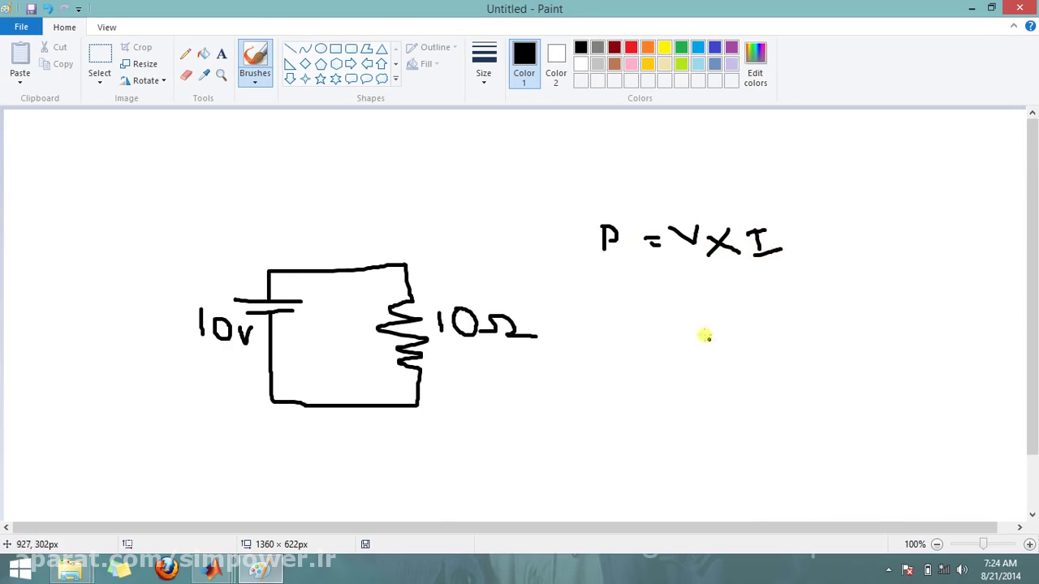
{"action": "left_click", "coordinate": [211, 570]}
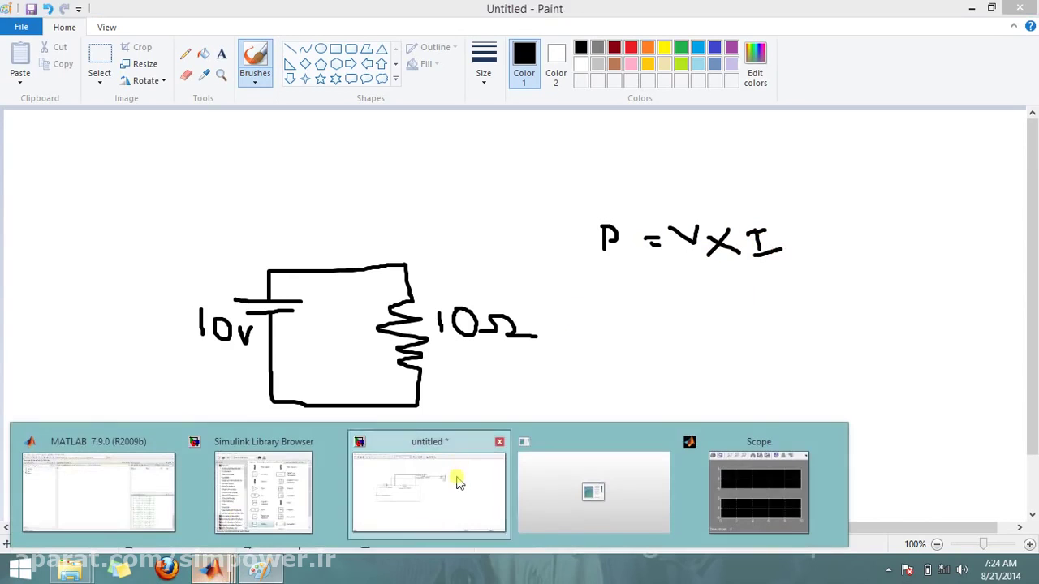
{"action": "left_click", "coordinate": [454, 475]}
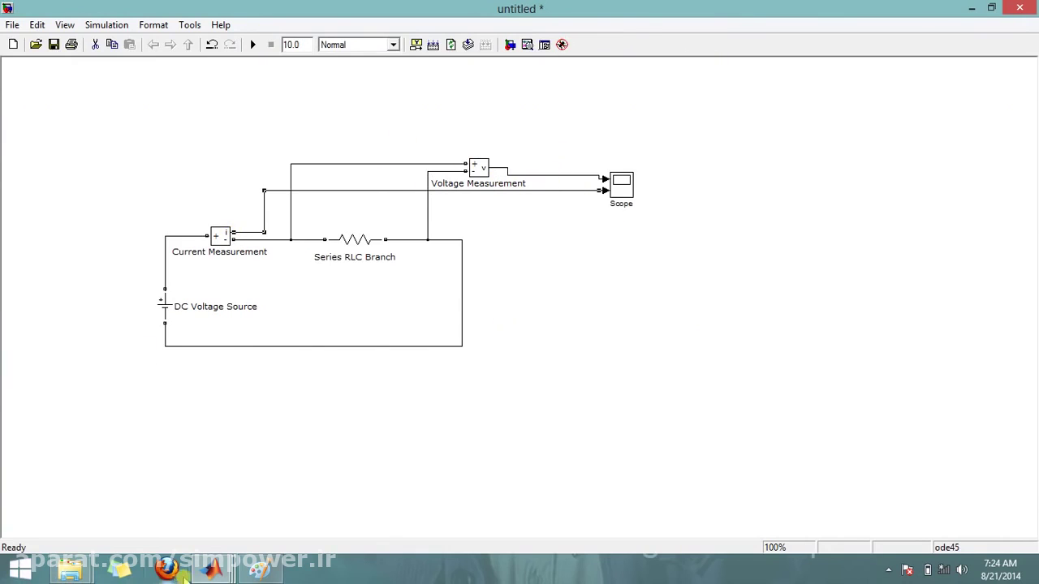
Step: Add a Product block from Simulink's Math Operations library below the Scope and feed its inputs from the voltage and current signal lines
{"action": "left_click", "coordinate": [211, 568]}
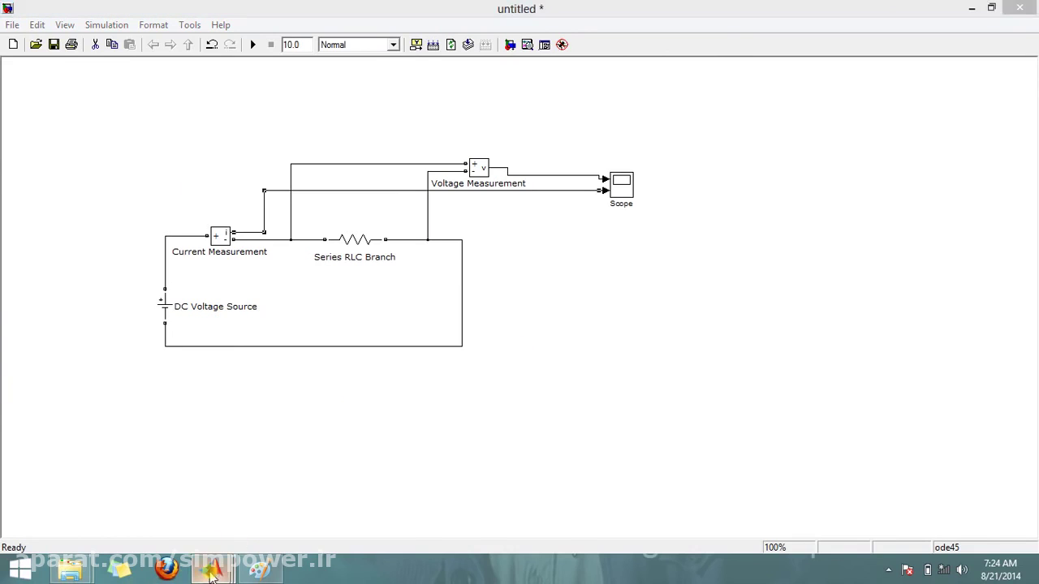
{"action": "mouse_move", "coordinate": [286, 499]}
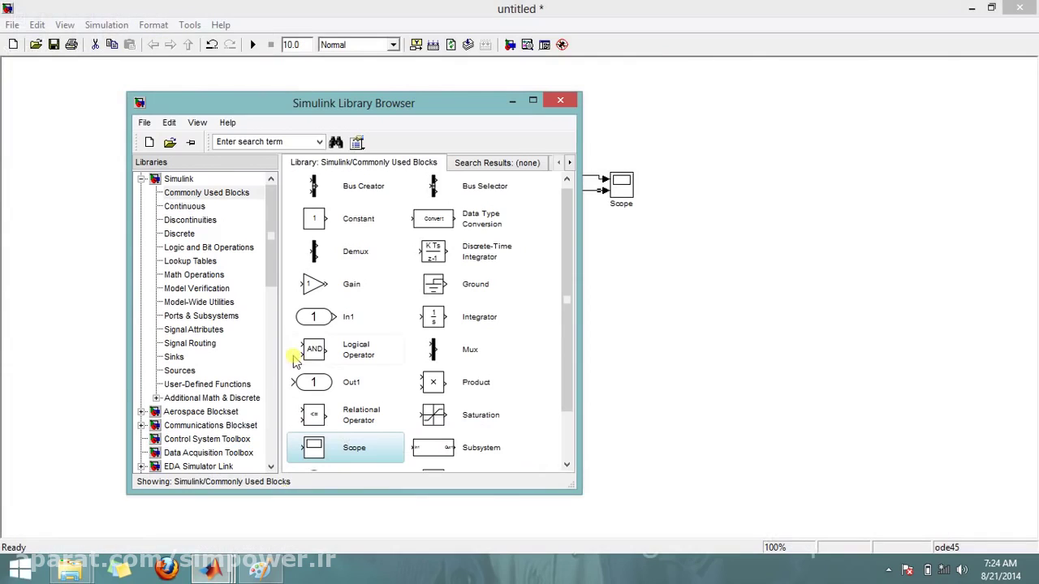
{"action": "left_click", "coordinate": [179, 180]}
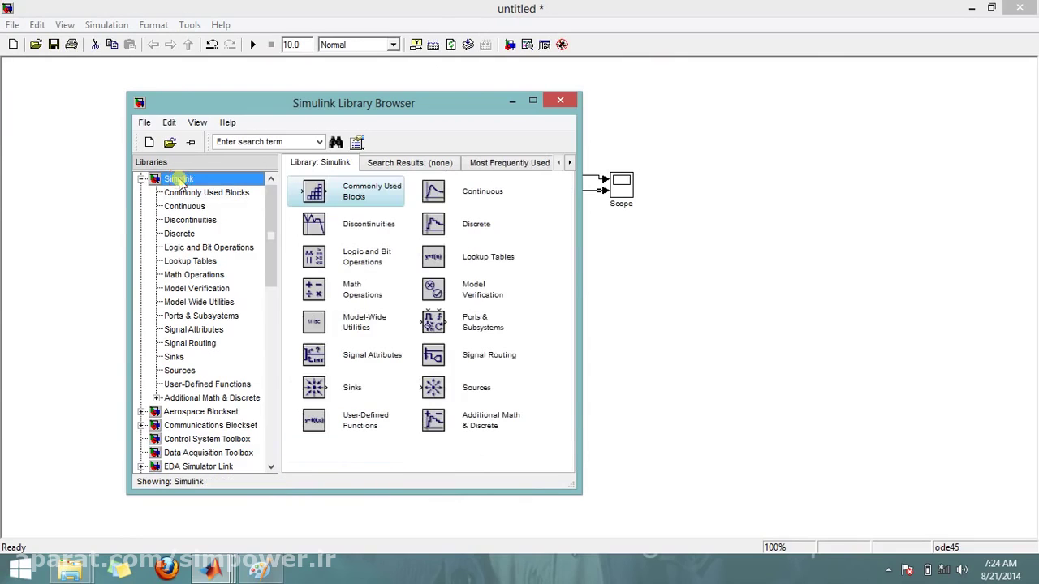
{"action": "left_click", "coordinate": [189, 276]}
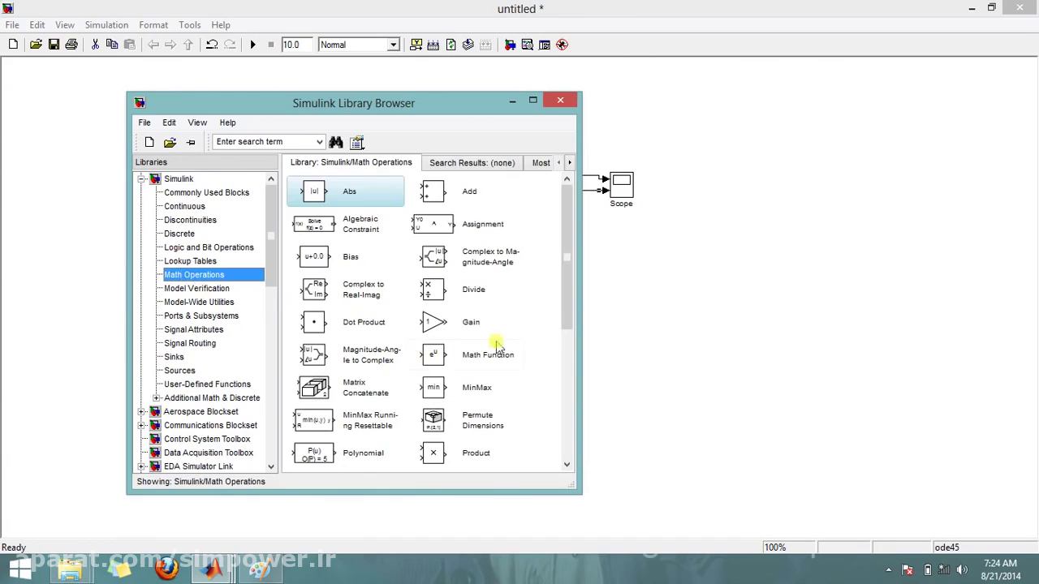
{"action": "left_click", "coordinate": [452, 451]}
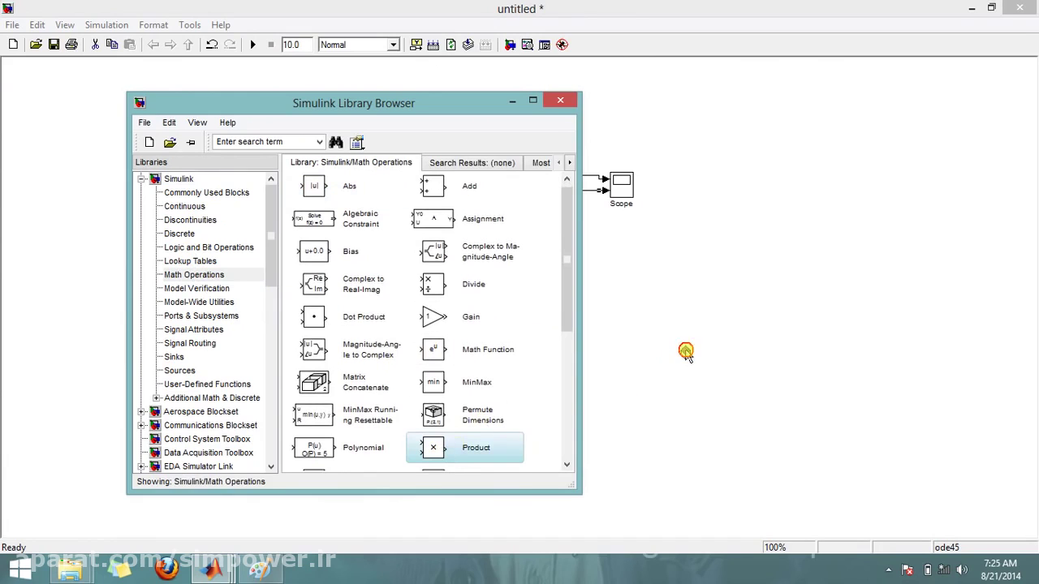
{"action": "left_click", "coordinate": [464, 452]}
{"action": "left_click_drag", "start_coordinate": [433, 451], "coordinate": [715, 281]}
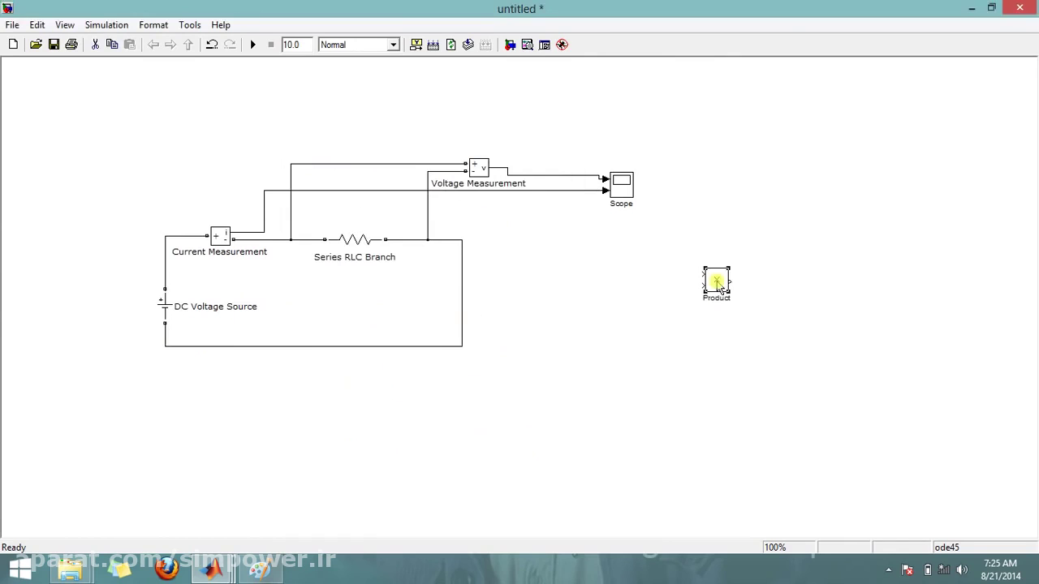
{"action": "mouse_move", "coordinate": [461, 270]}
{"action": "left_mouse_down"}
{"action": "mouse_move", "coordinate": [543, 237]}
{"action": "mouse_move", "coordinate": [601, 245]}
{"action": "mouse_move", "coordinate": [543, 229]}
{"action": "mouse_move", "coordinate": [529, 209]}
{"action": "mouse_move", "coordinate": [530, 175]}
{"action": "left_mouse_up"}
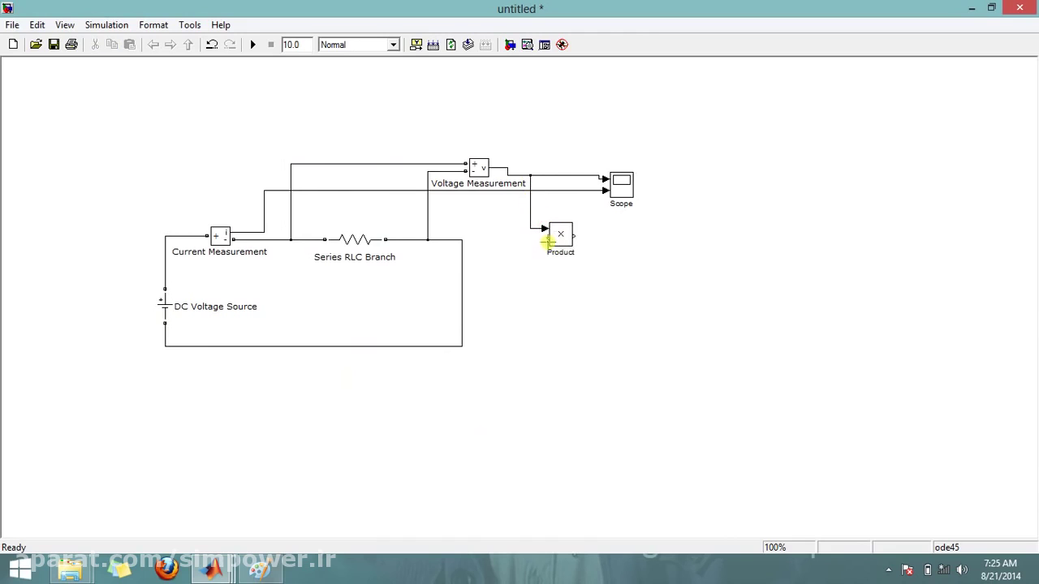
{"action": "mouse_move", "coordinate": [532, 242]}
{"action": "left_mouse_down"}
{"action": "mouse_move", "coordinate": [466, 225]}
{"action": "mouse_move", "coordinate": [492, 192]}
{"action": "left_mouse_up"}
Step: Set the Scope's number of axes to 3 and connect the Product output to its third input
{"action": "double_click", "coordinate": [622, 189]}
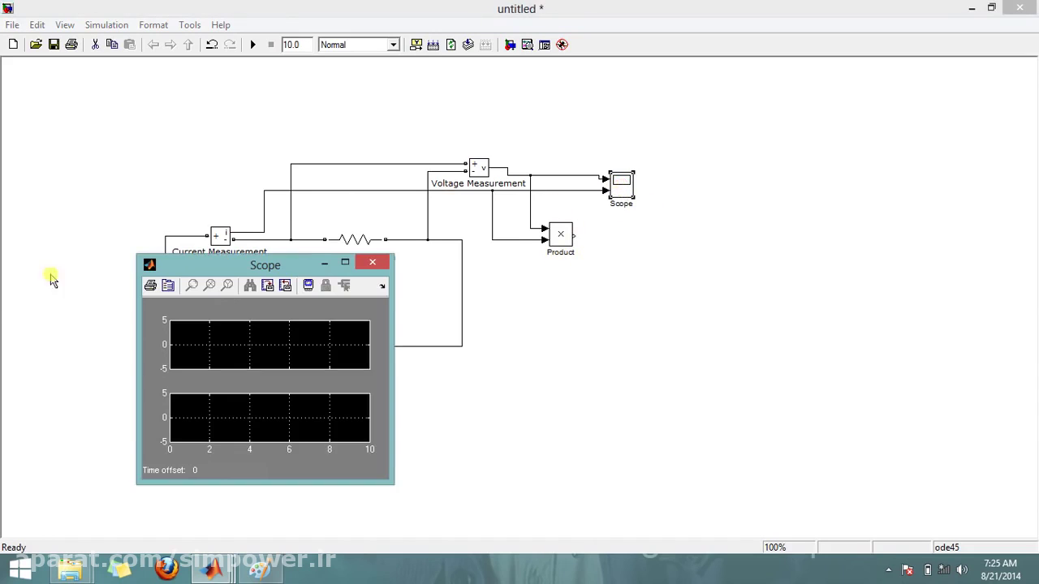
{"action": "left_click", "coordinate": [167, 286]}
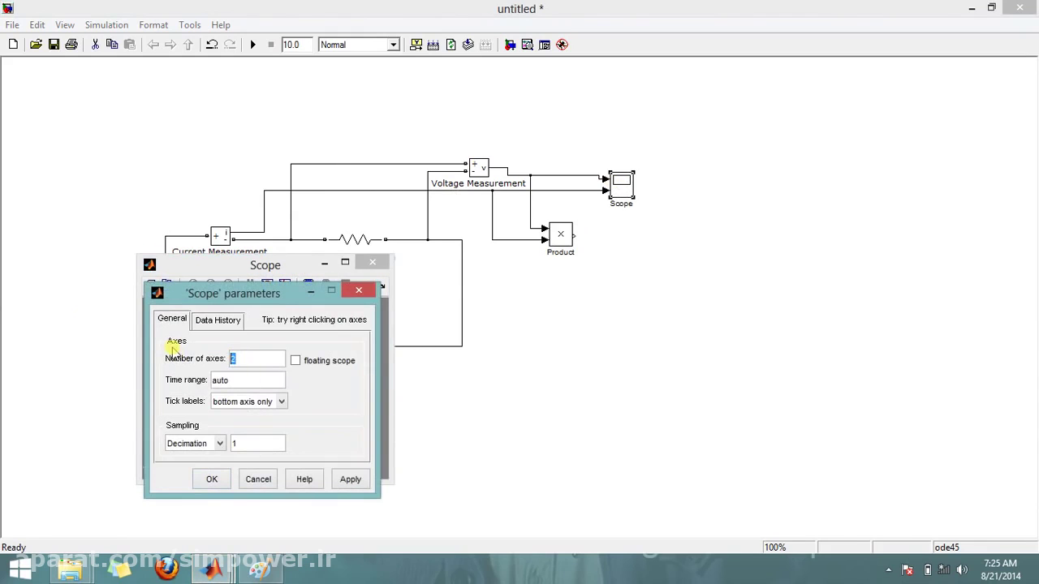
{"action": "left_click", "coordinate": [352, 481]}
{"action": "left_click", "coordinate": [208, 479]}
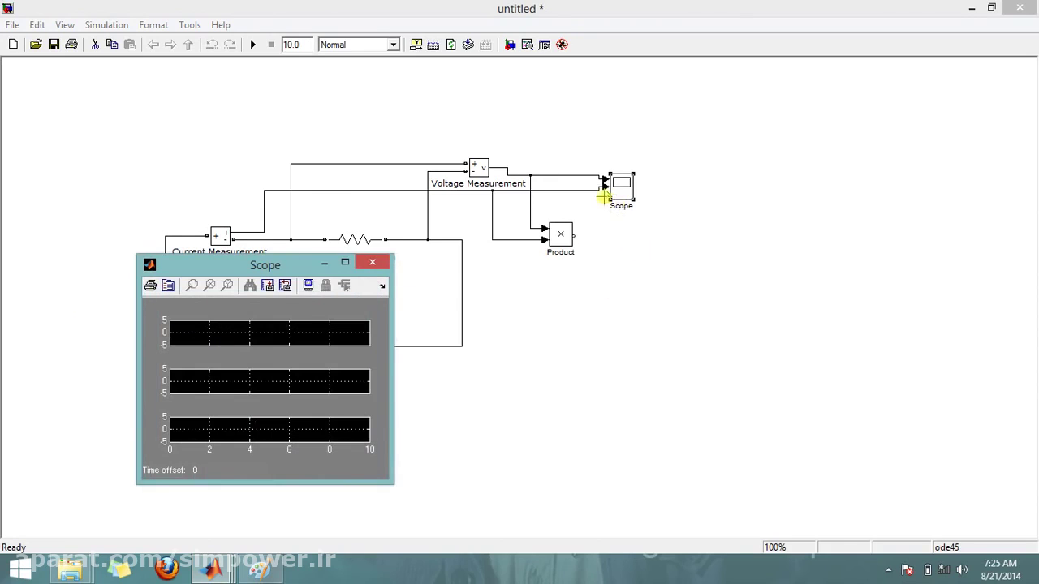
{"action": "left_click_drag", "start_coordinate": [604, 194], "coordinate": [572, 234]}
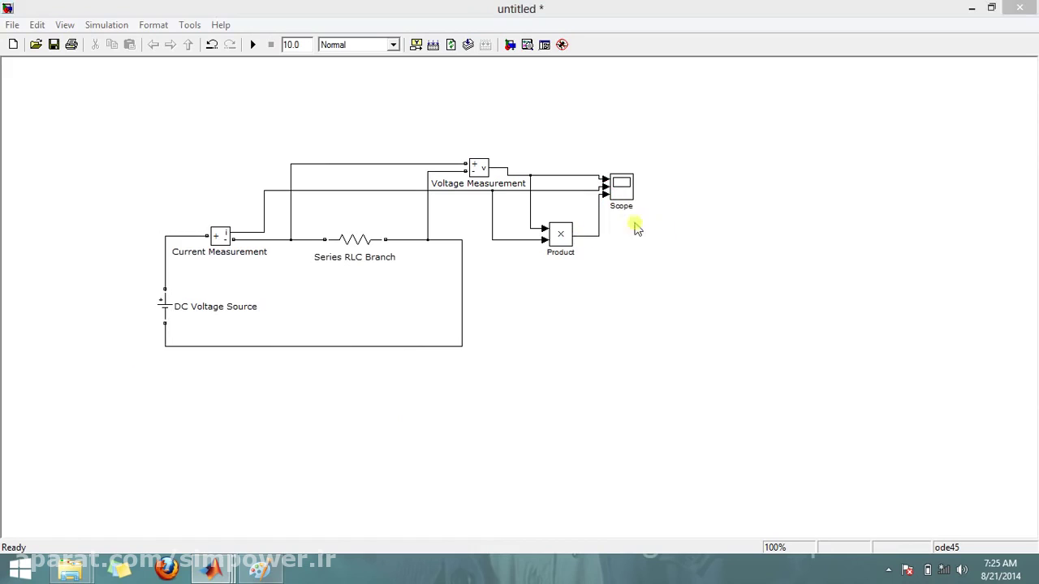
{"action": "left_click", "coordinate": [557, 331]}
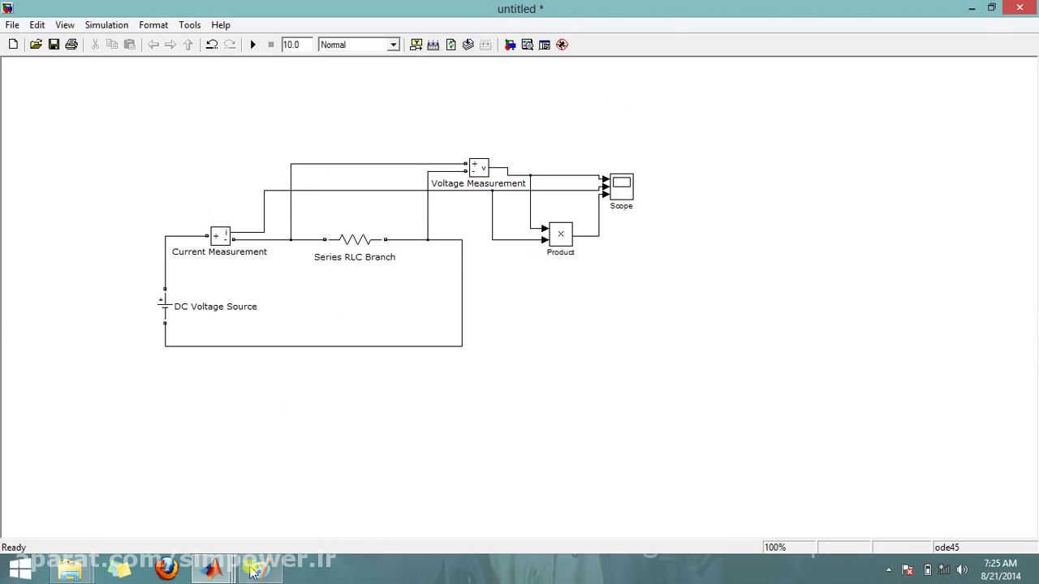
Step: Search the block library for "display" and add three Simulink Display blocks to the model around the Scope
{"action": "mouse_move", "coordinate": [212, 570]}
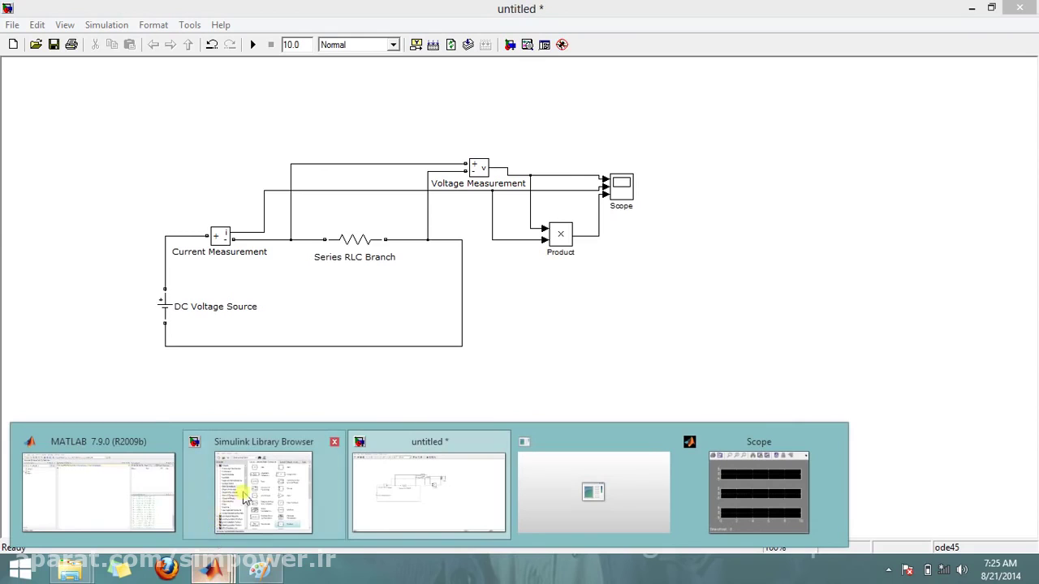
{"action": "mouse_move", "coordinate": [265, 492]}
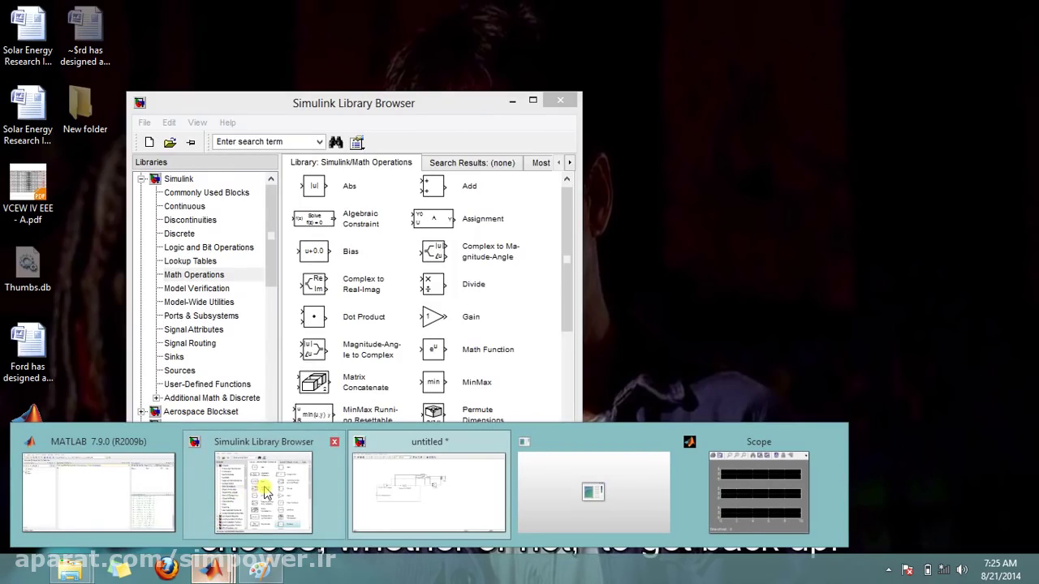
{"action": "left_click", "coordinate": [264, 492]}
{"action": "left_click", "coordinate": [280, 141]}
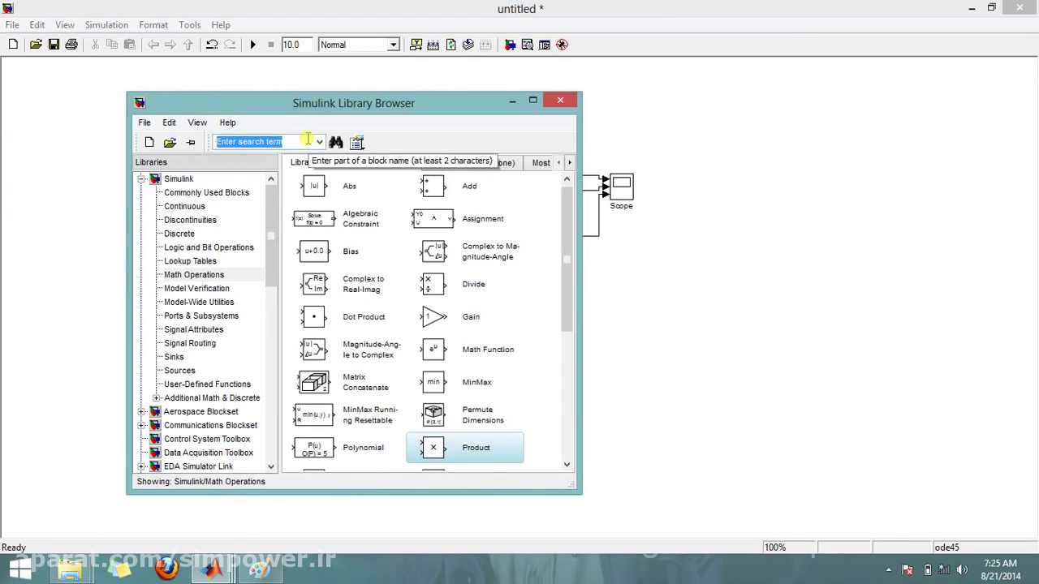
{"action": "type", "text": "display"}
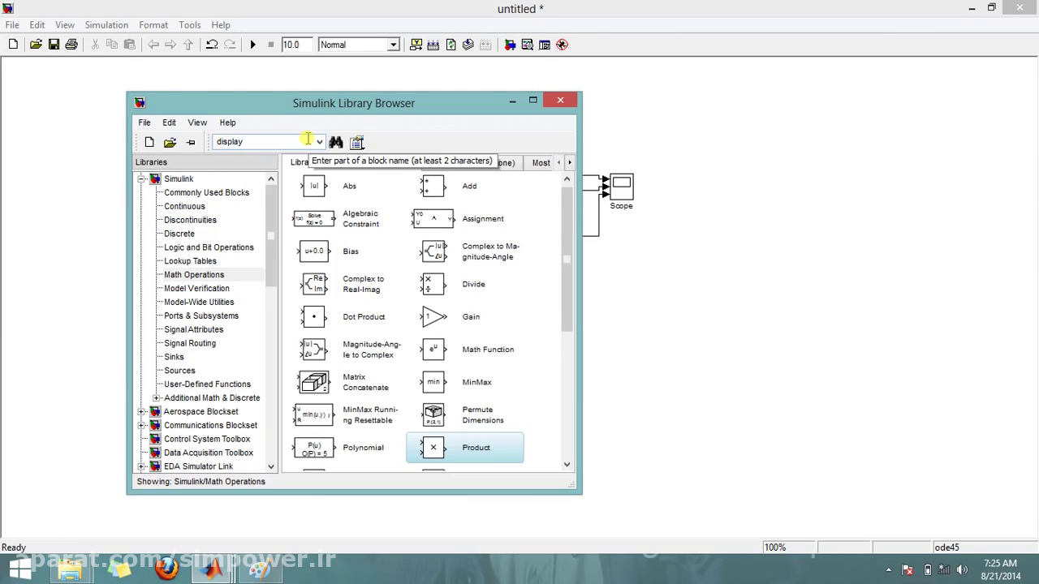
{"action": "key", "text": "Return"}
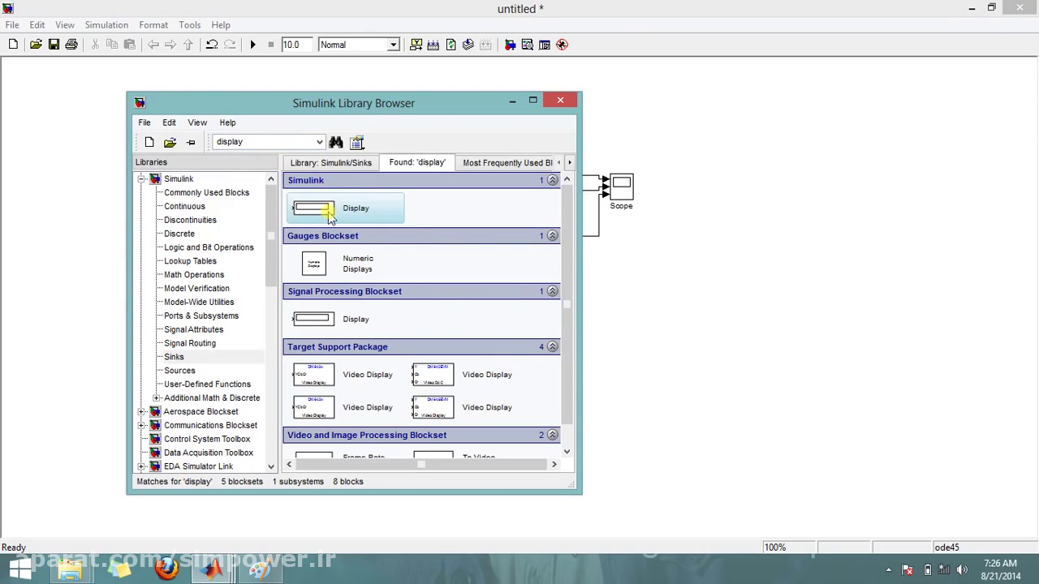
{"action": "scroll", "coordinate": [448, 325], "scroll_direction": "down", "scroll_amount": 1}
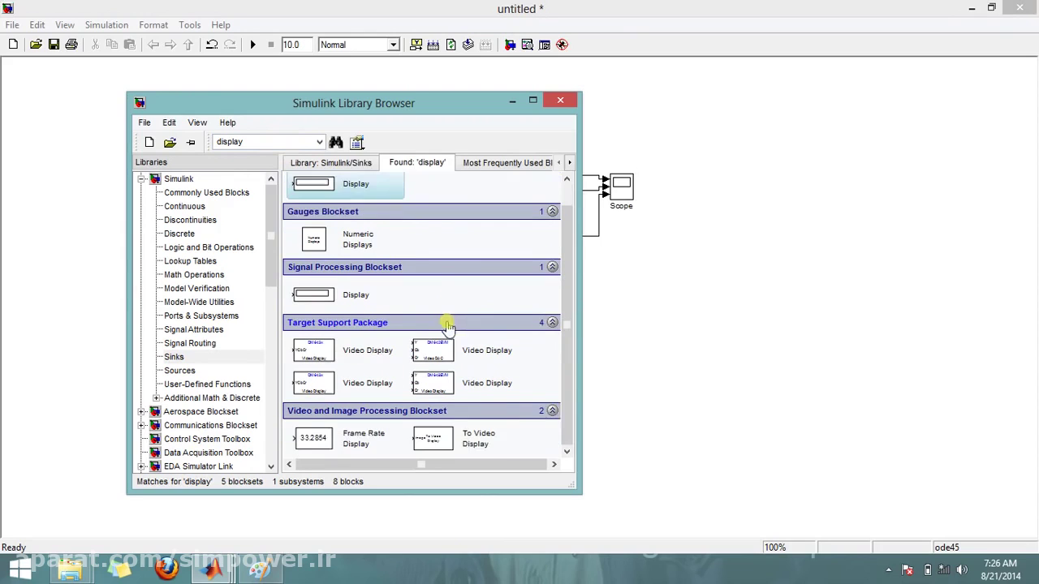
{"action": "scroll", "coordinate": [448, 324], "scroll_direction": "up", "scroll_amount": 1}
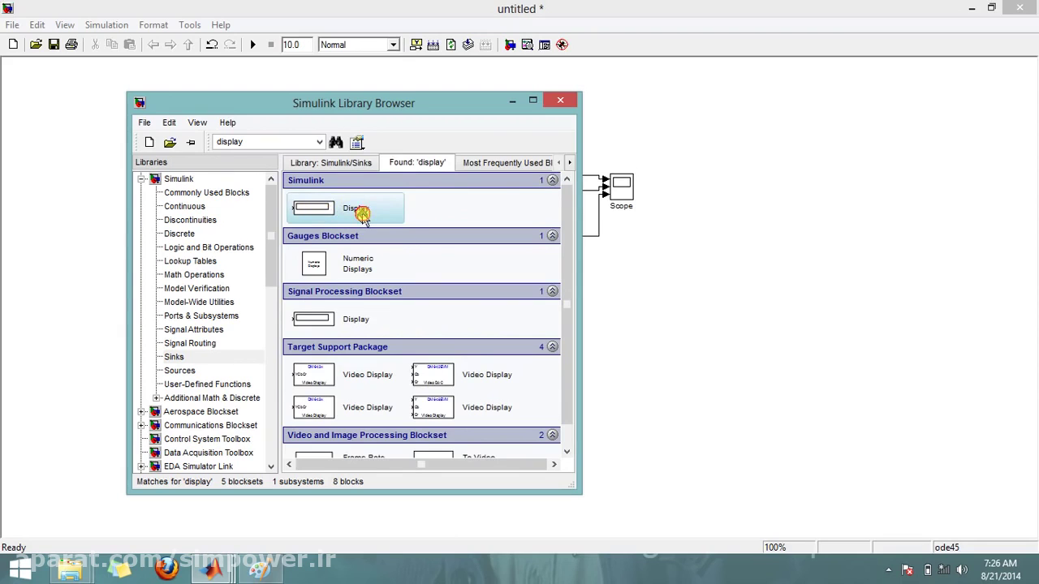
{"action": "left_click_drag", "start_coordinate": [340, 211], "coordinate": [715, 272]}
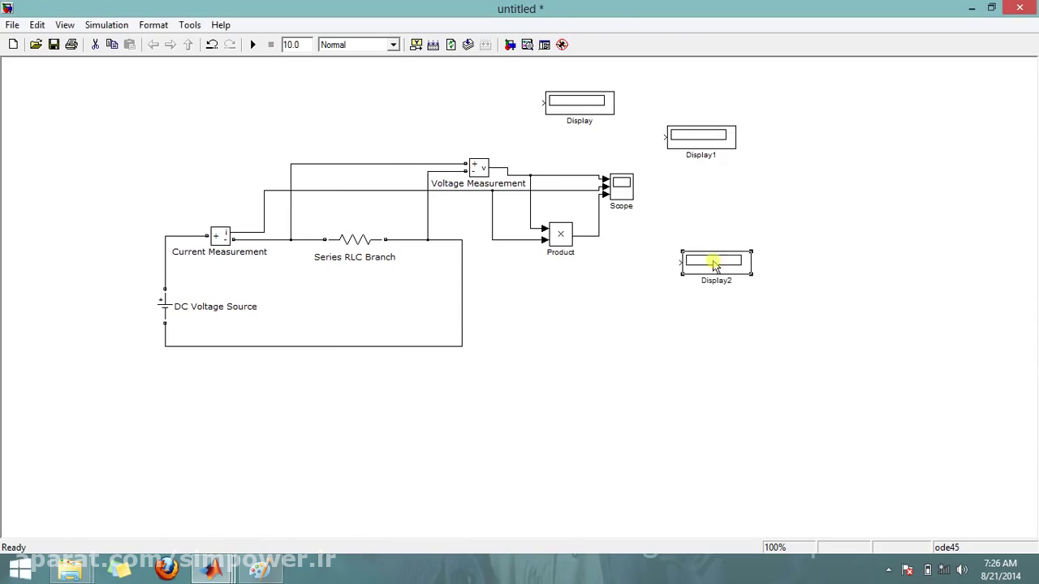
Step: Position the Display blocks and connect Display to the current signal, Display2 to the voltage signal and Display1 to the Product output
{"action": "left_click_drag", "start_coordinate": [580, 104], "coordinate": [264, 202]}
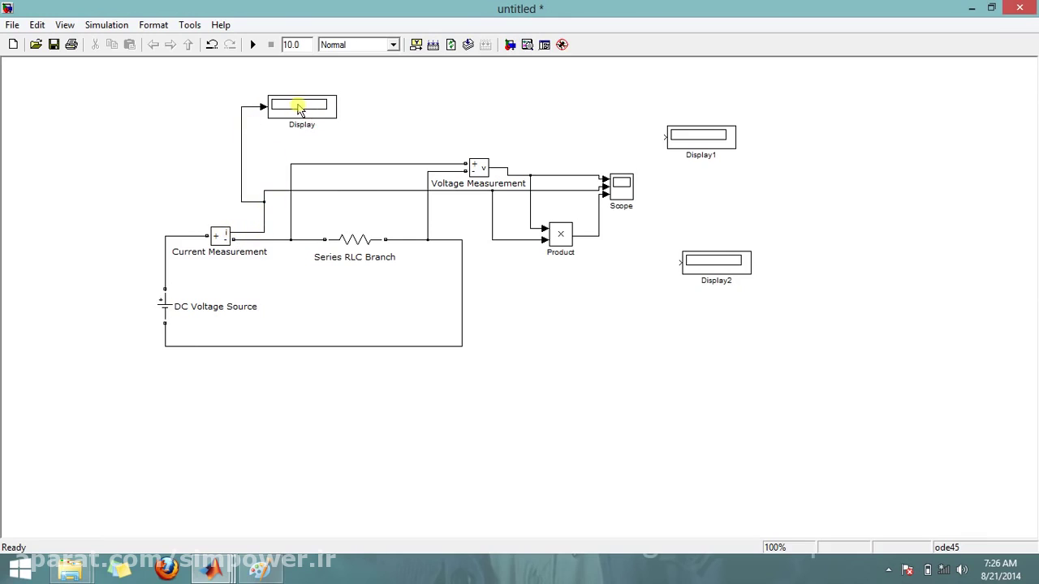
{"action": "left_click_drag", "start_coordinate": [708, 265], "coordinate": [571, 113]}
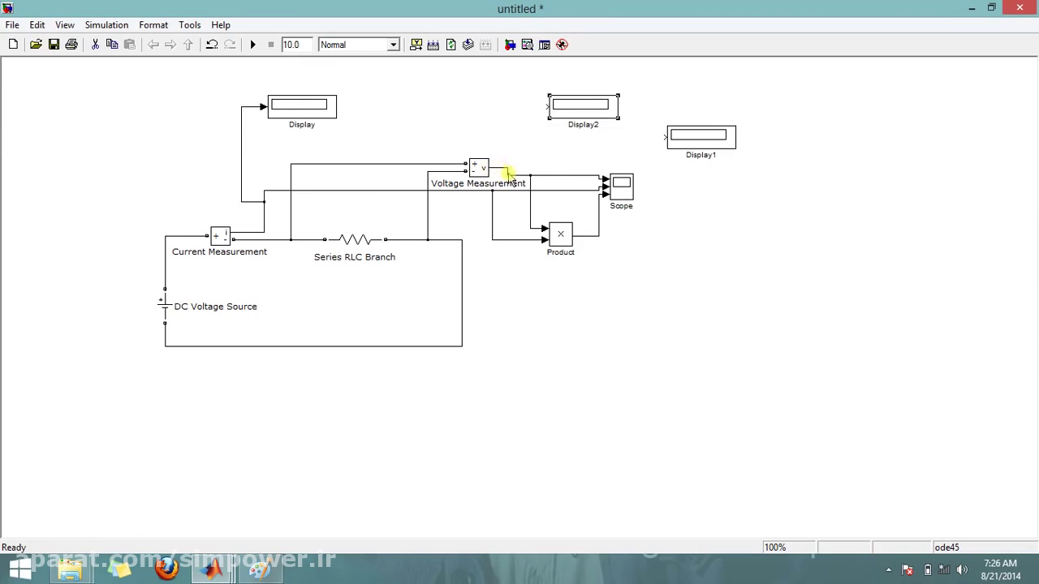
{"action": "left_click_drag", "start_coordinate": [549, 105], "coordinate": [501, 169]}
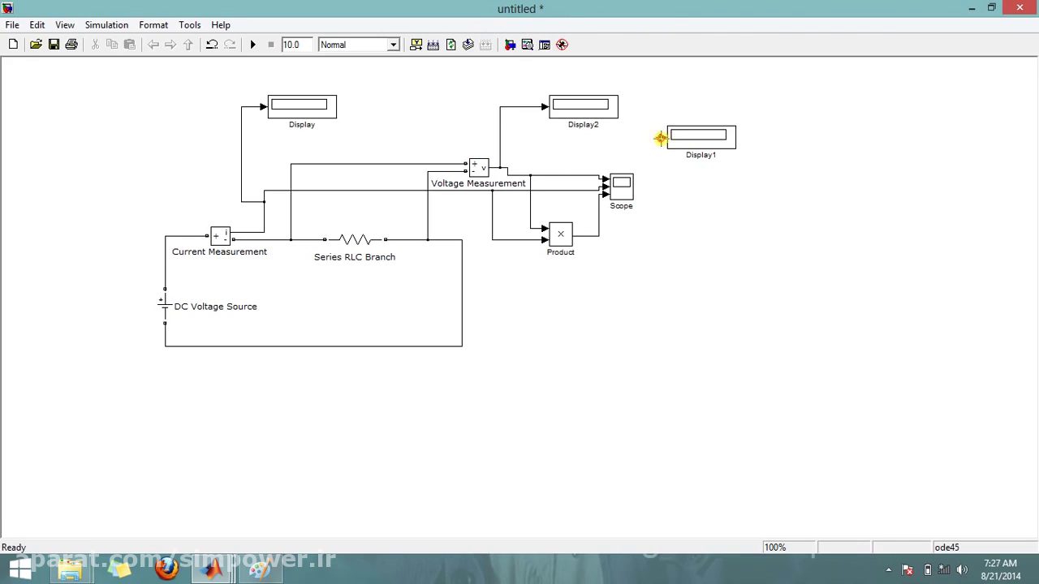
{"action": "left_click_drag", "start_coordinate": [661, 138], "coordinate": [654, 241]}
{"action": "left_click_drag", "start_coordinate": [656, 240], "coordinate": [599, 236]}
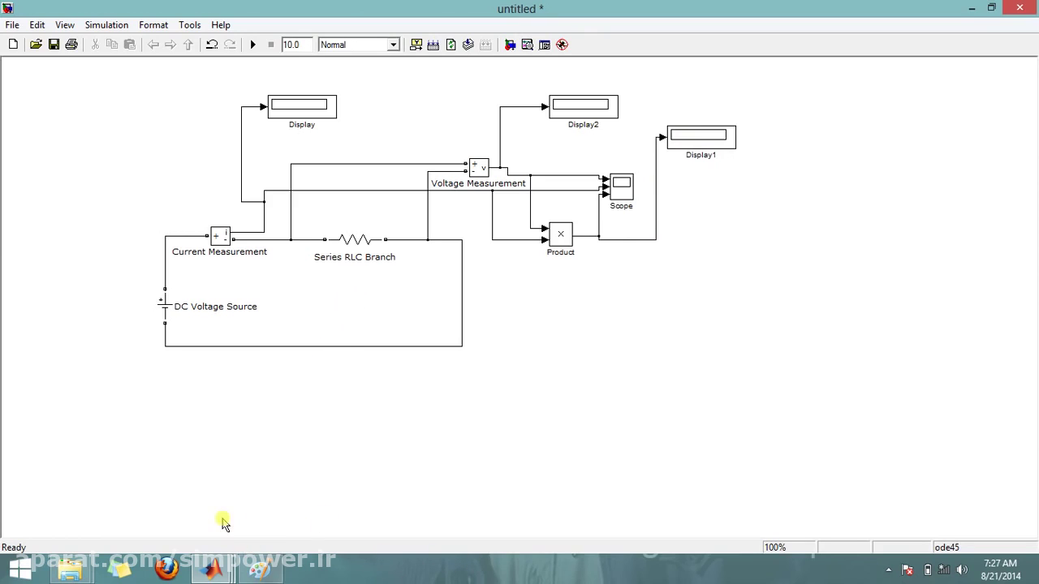
Step: Add a powergui block from the SimPowerSystems library to the empty area above and beside the circuit, near the DC Voltage Source's side
{"action": "mouse_move", "coordinate": [211, 568]}
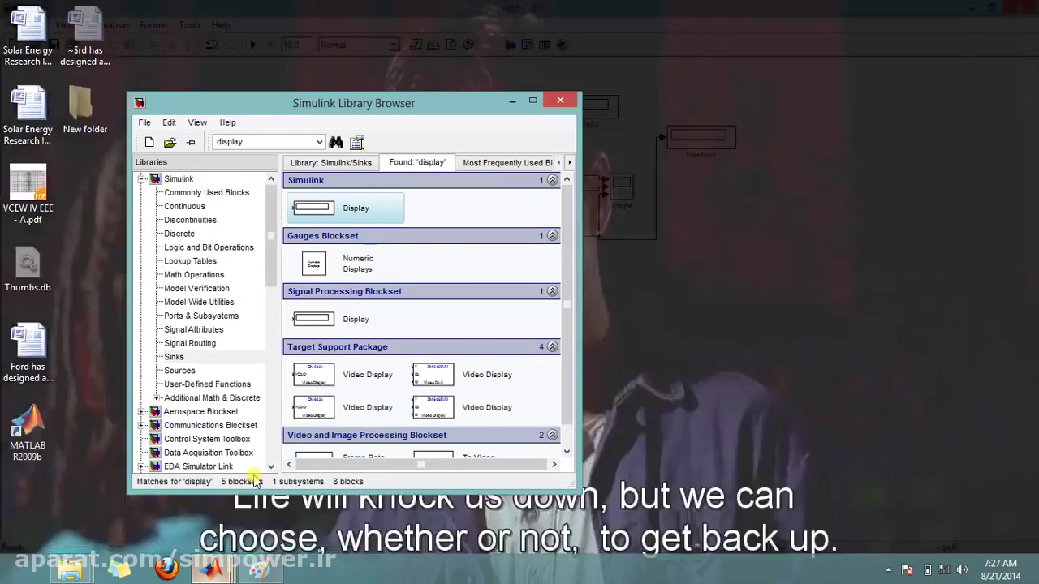
{"action": "left_click", "coordinate": [253, 508]}
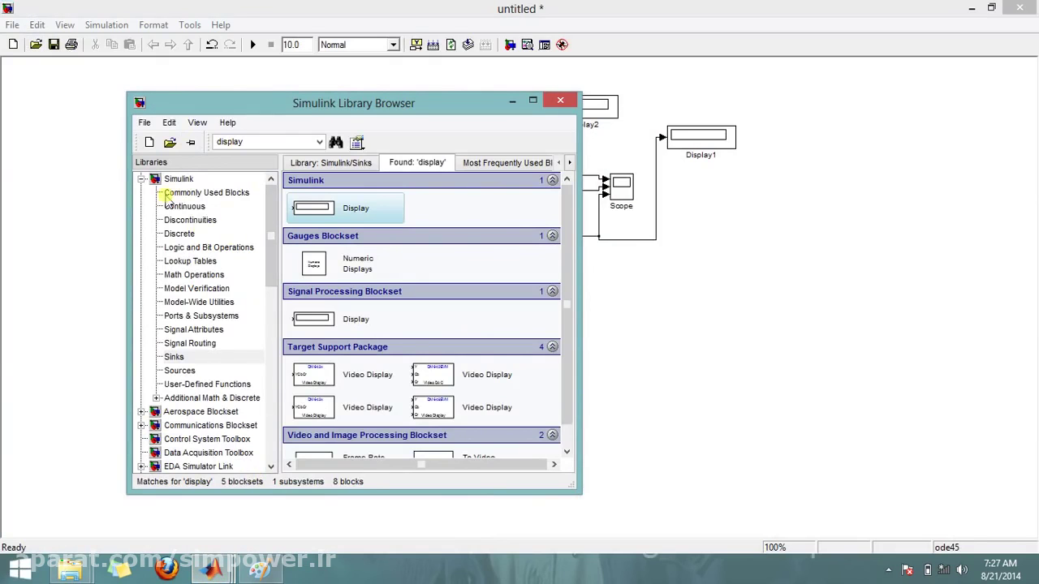
{"action": "left_click_drag", "start_coordinate": [272, 280], "coordinate": [239, 200]}
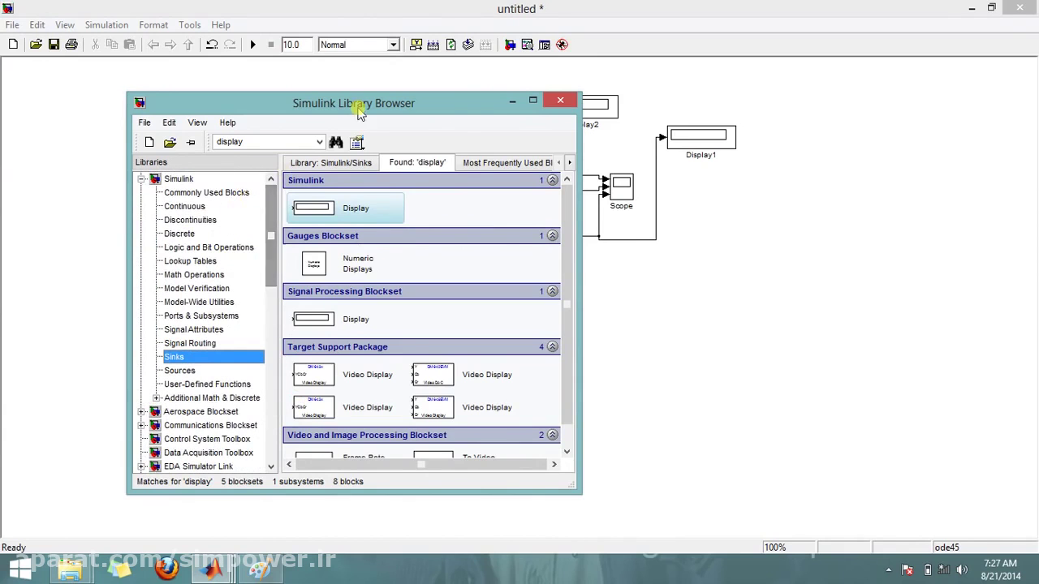
{"action": "left_click_drag", "start_coordinate": [272, 244], "coordinate": [260, 359]}
{"action": "left_click", "coordinate": [218, 328]}
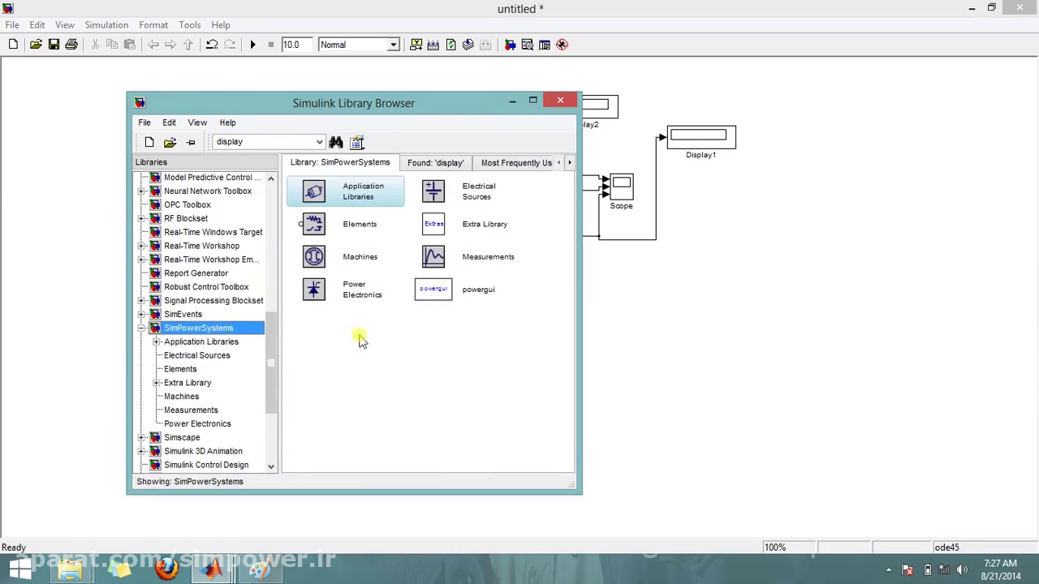
{"action": "left_click", "coordinate": [439, 292]}
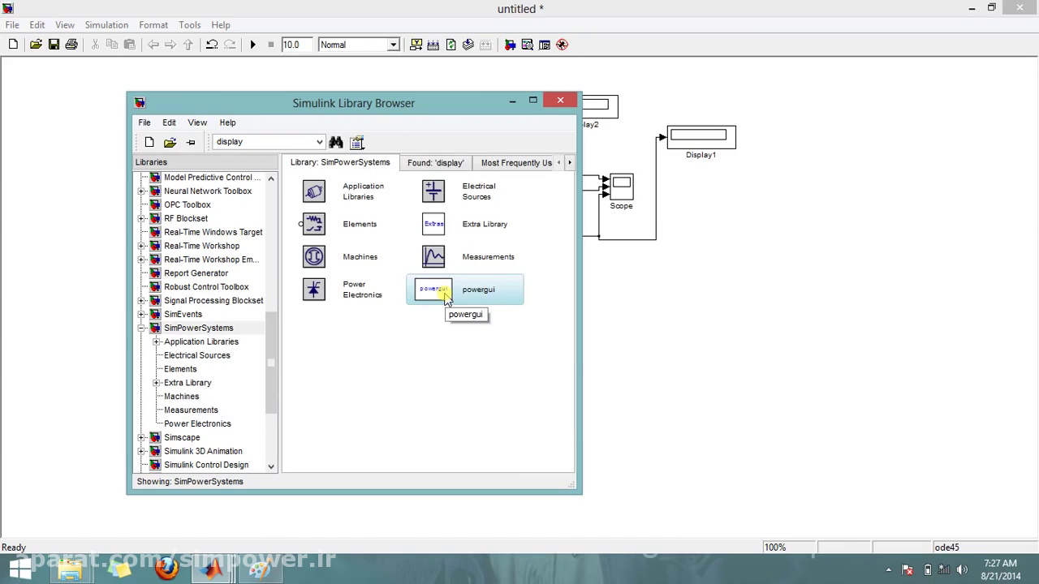
{"action": "left_click_drag", "start_coordinate": [444, 300], "coordinate": [68, 110]}
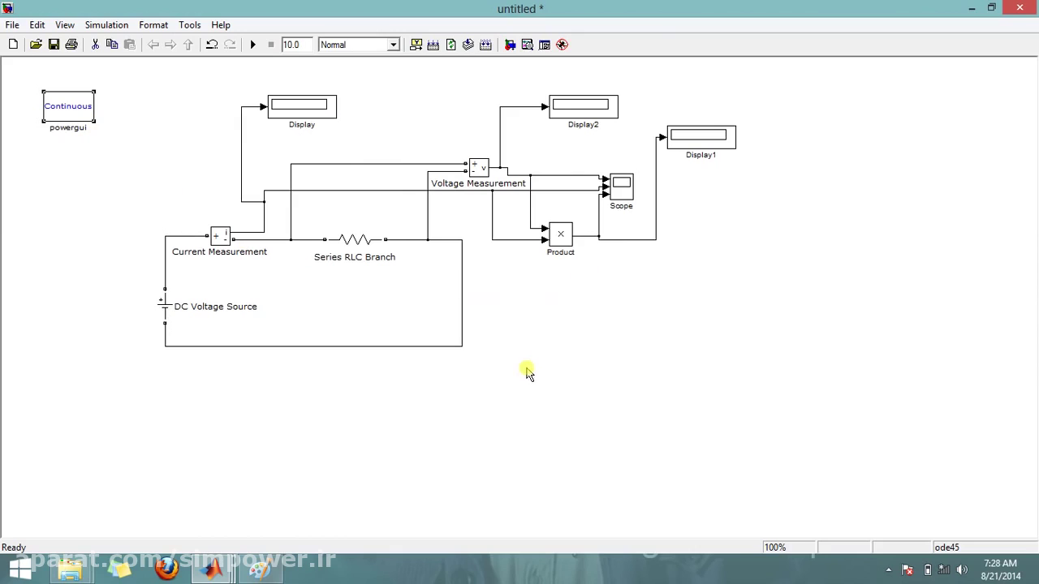
{"action": "left_click", "coordinate": [139, 151]}
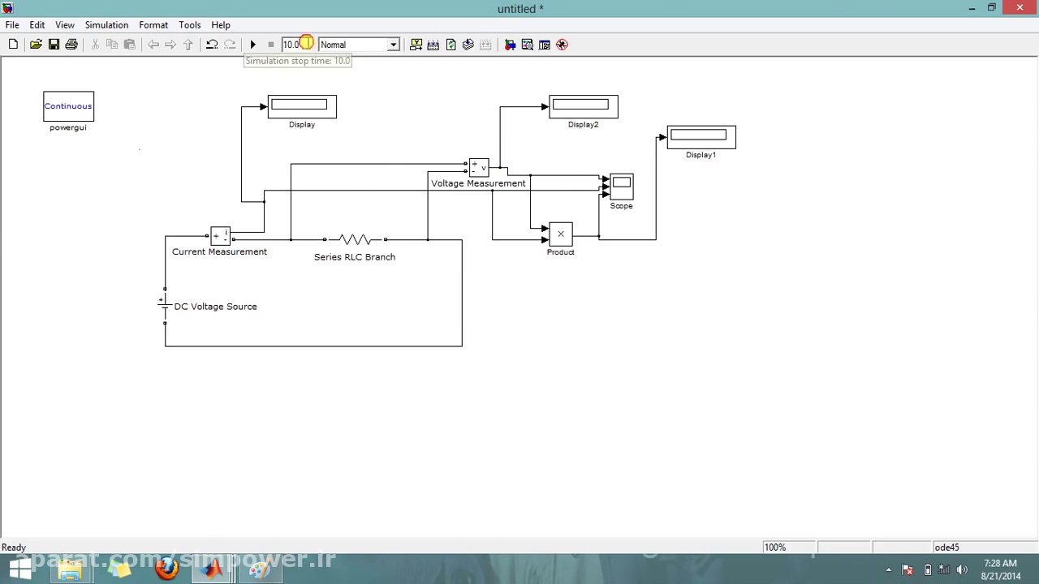
Step: Run the simulation with a stop time of 5 and slightly shrink the Display block of the current signal
{"action": "double_click", "coordinate": [295, 44]}
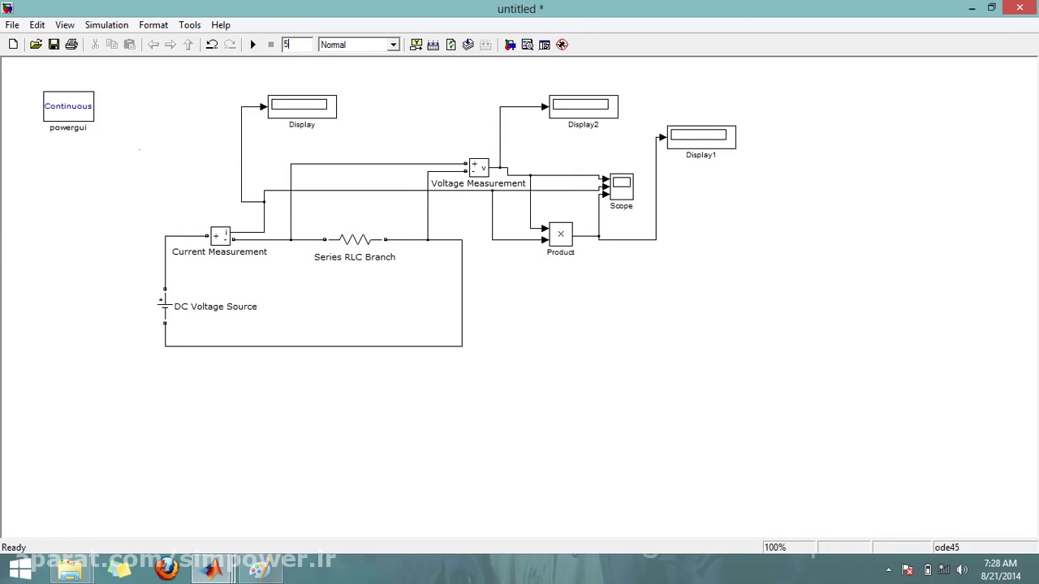
{"action": "left_click", "coordinate": [252, 46]}
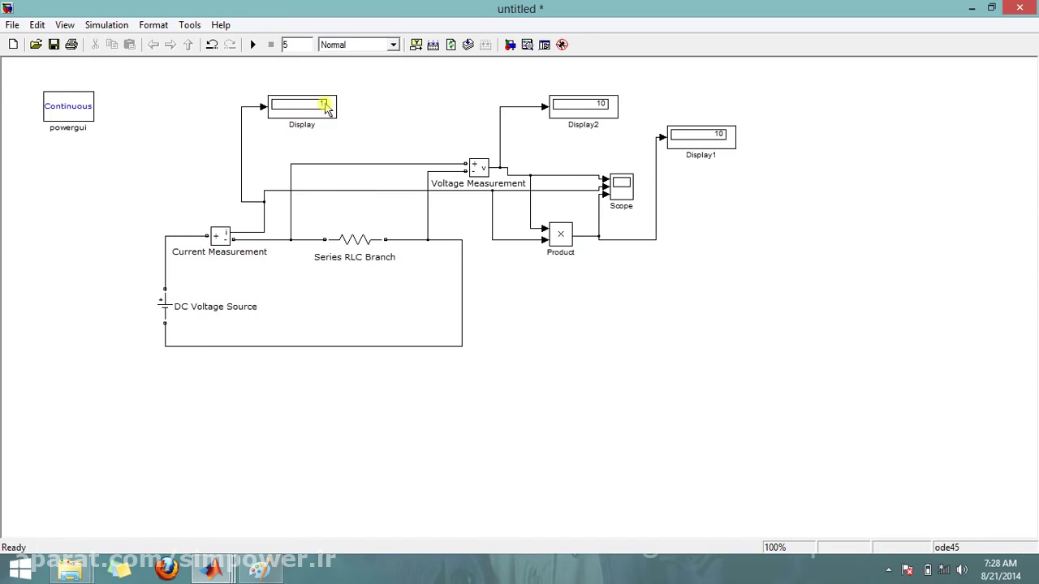
{"action": "mouse_move", "coordinate": [337, 118]}
{"action": "left_mouse_down"}
{"action": "mouse_move", "coordinate": [351, 133]}
{"action": "mouse_move", "coordinate": [332, 116]}
{"action": "left_mouse_up"}
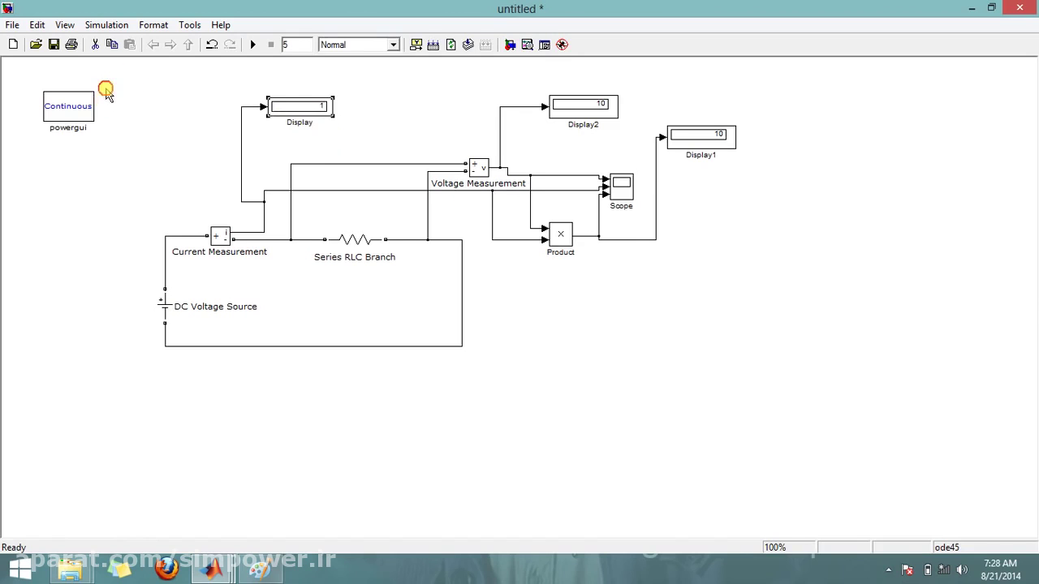
Step: Set the font of all blocks except powergui to Arial Rounded MT, Bold, size 14
{"action": "left_click_drag", "start_coordinate": [106, 90], "coordinate": [838, 429]}
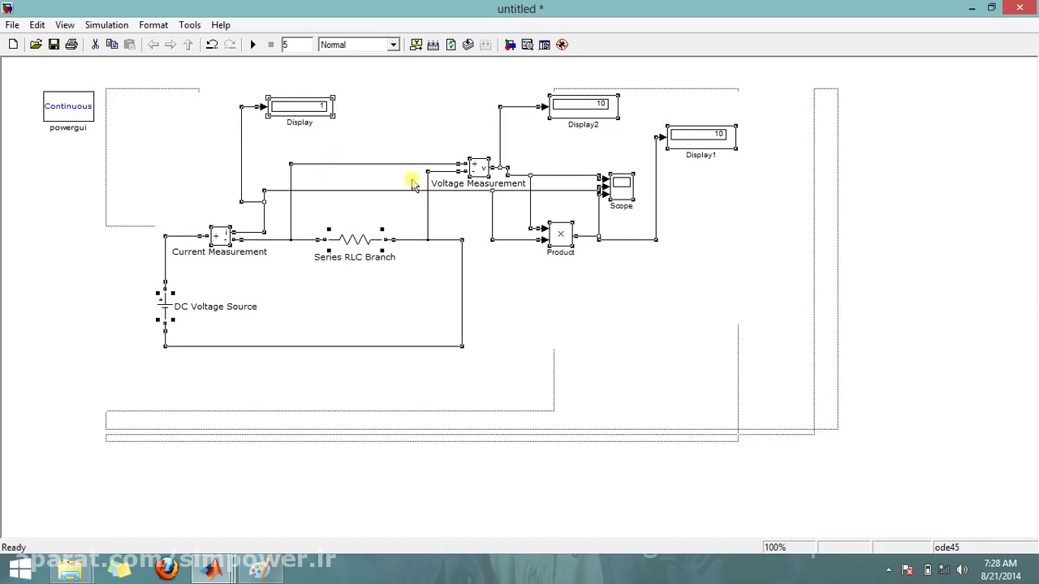
{"action": "right_click", "coordinate": [478, 167]}
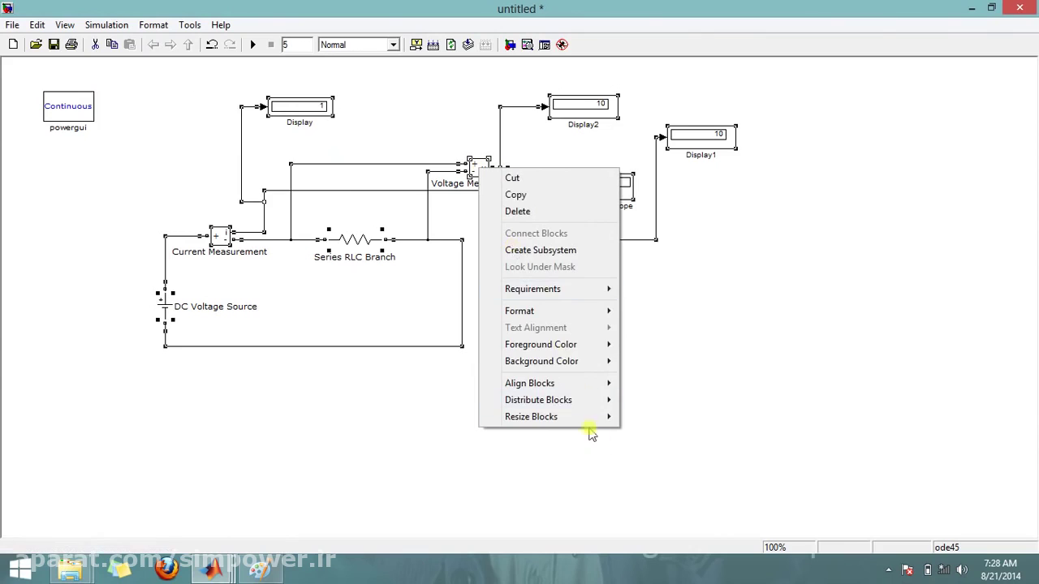
{"action": "mouse_move", "coordinate": [578, 318]}
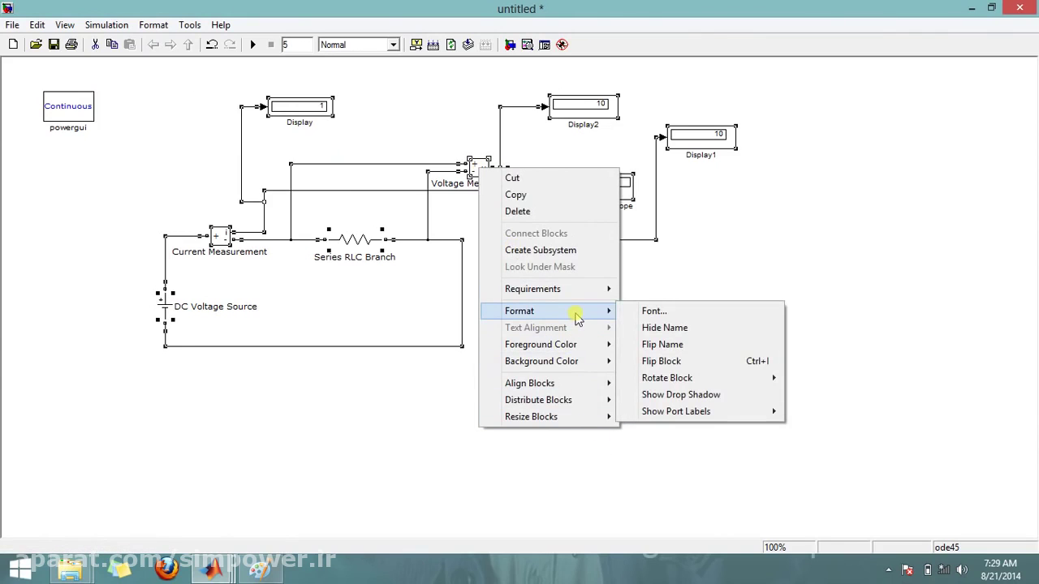
{"action": "left_click", "coordinate": [654, 310]}
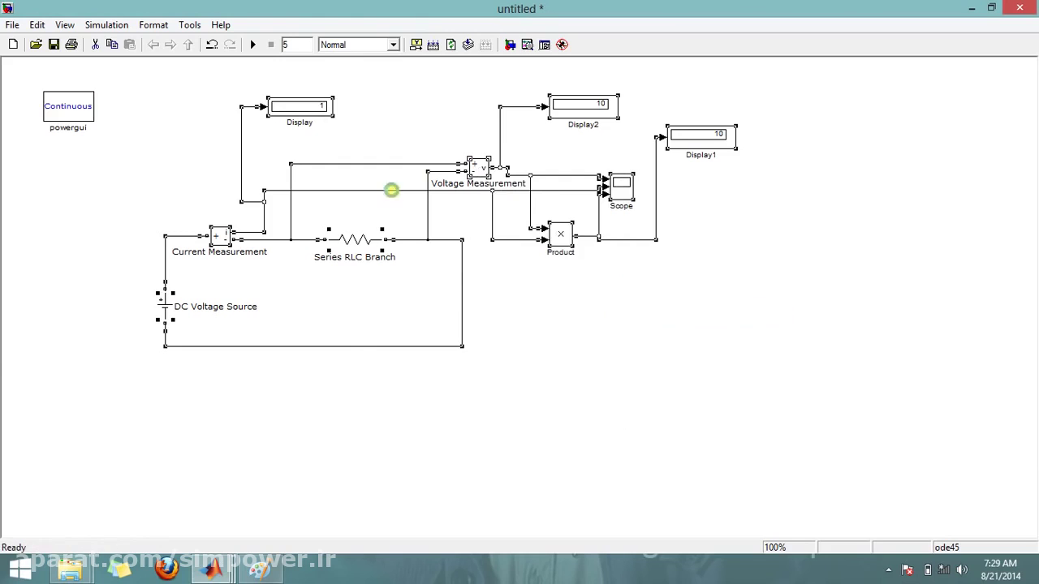
{"action": "left_click", "coordinate": [241, 171]}
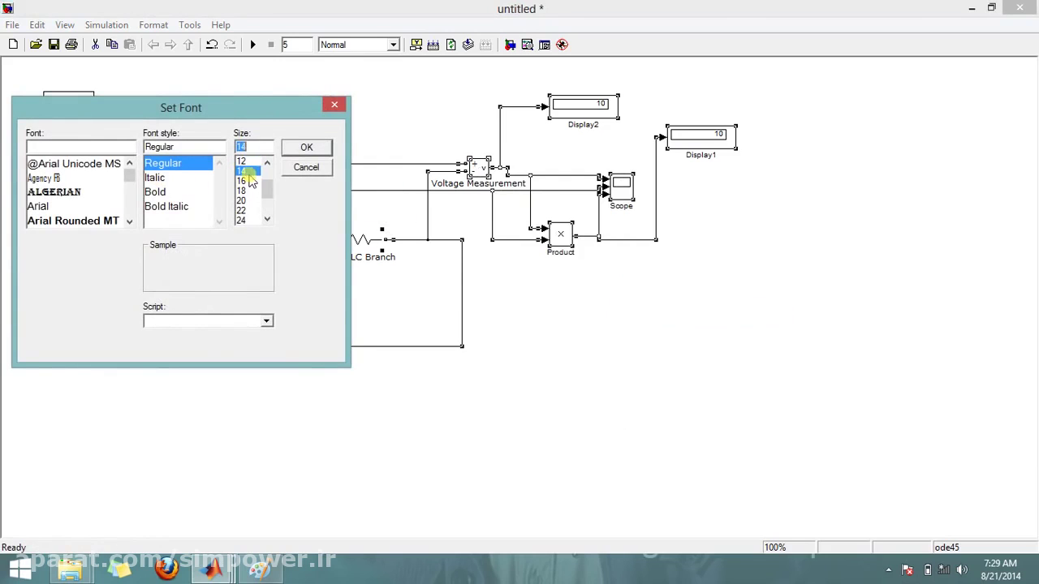
{"action": "left_click", "coordinate": [158, 192]}
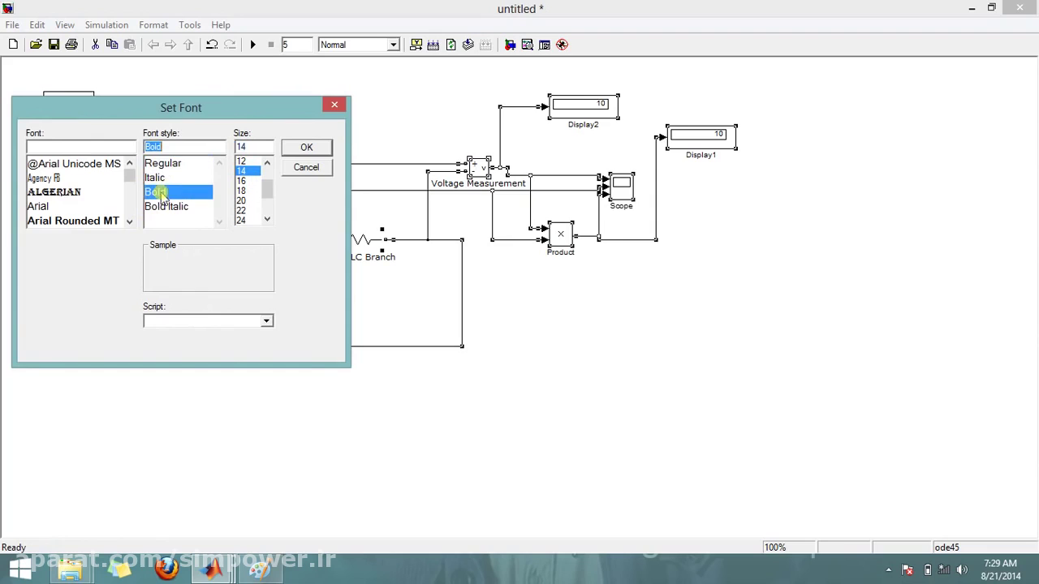
{"action": "left_click", "coordinate": [73, 220]}
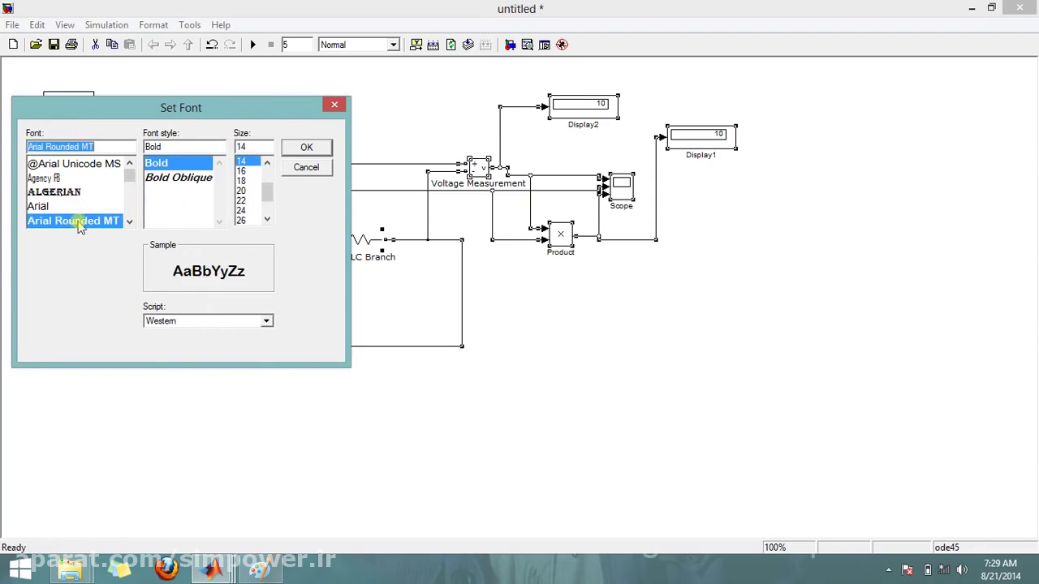
{"action": "left_click", "coordinate": [306, 147]}
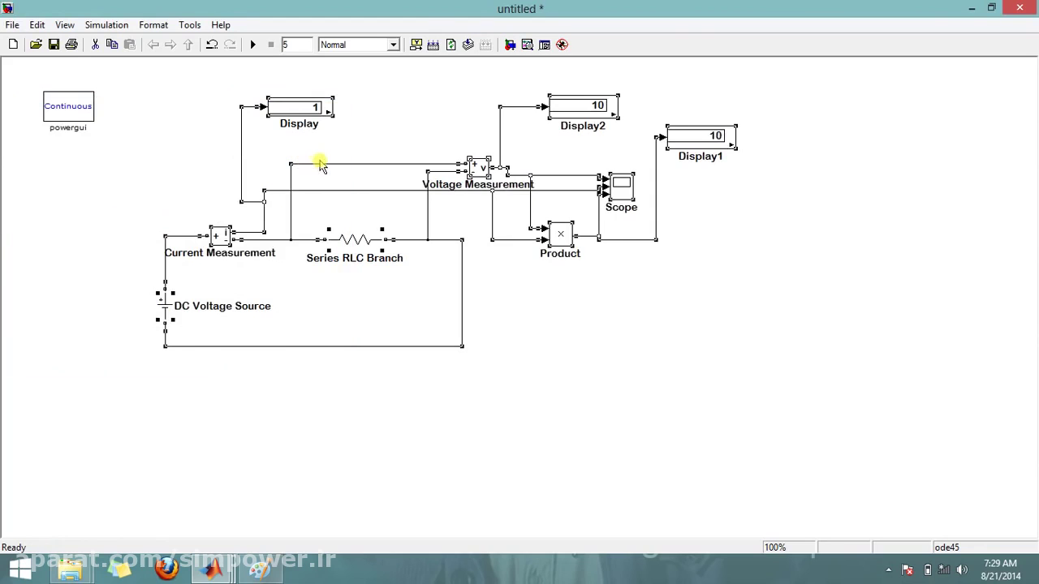
{"action": "left_click", "coordinate": [202, 158]}
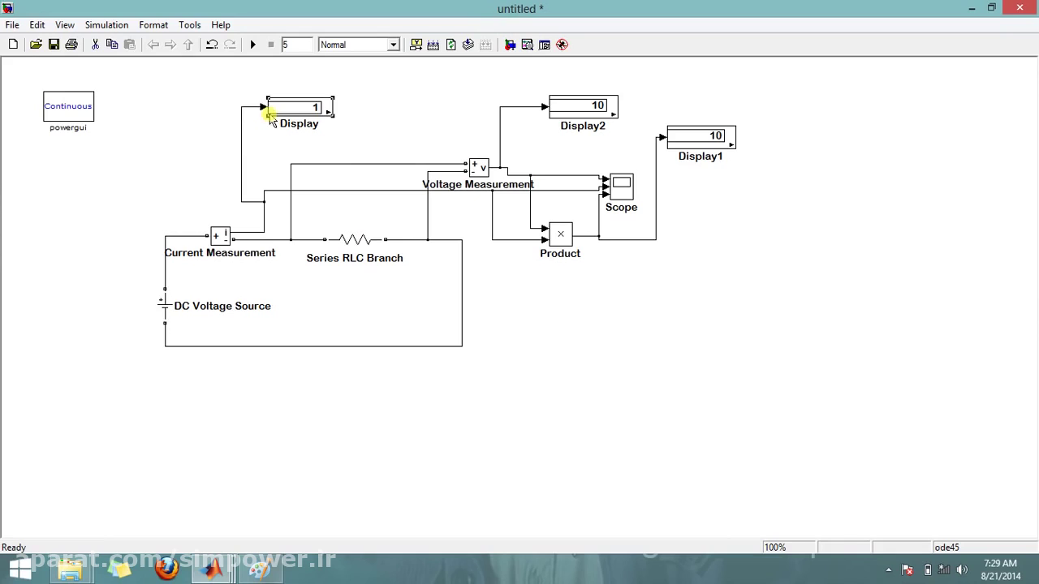
Step: Slightly enlarge the Display block of the current signal and rename it "current"
{"action": "left_click_drag", "start_coordinate": [267, 115], "coordinate": [258, 117]}
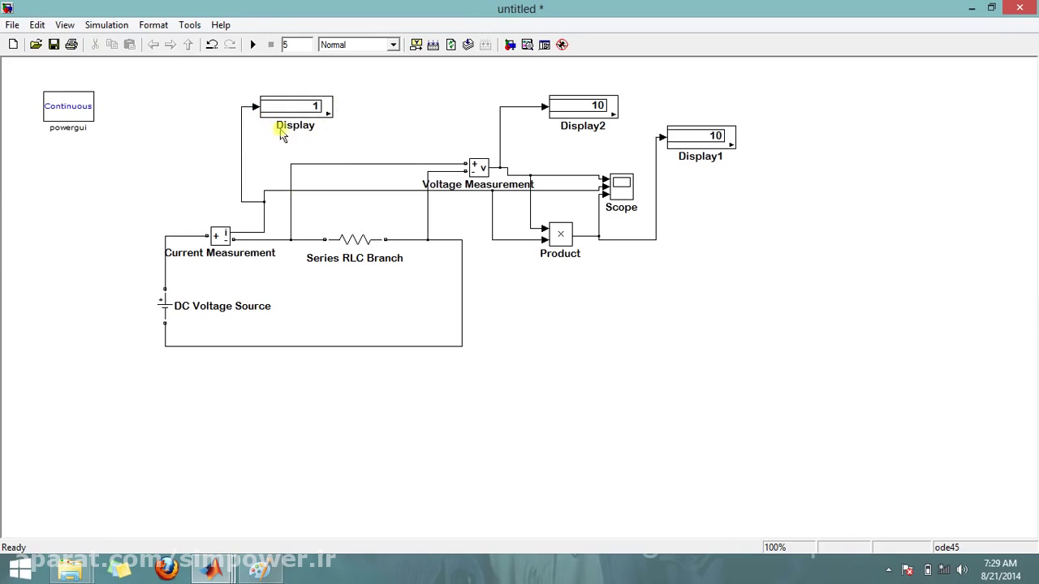
{"action": "left_click", "coordinate": [292, 130]}
{"action": "double_click", "coordinate": [295, 132]}
{"action": "type", "text": "c"}
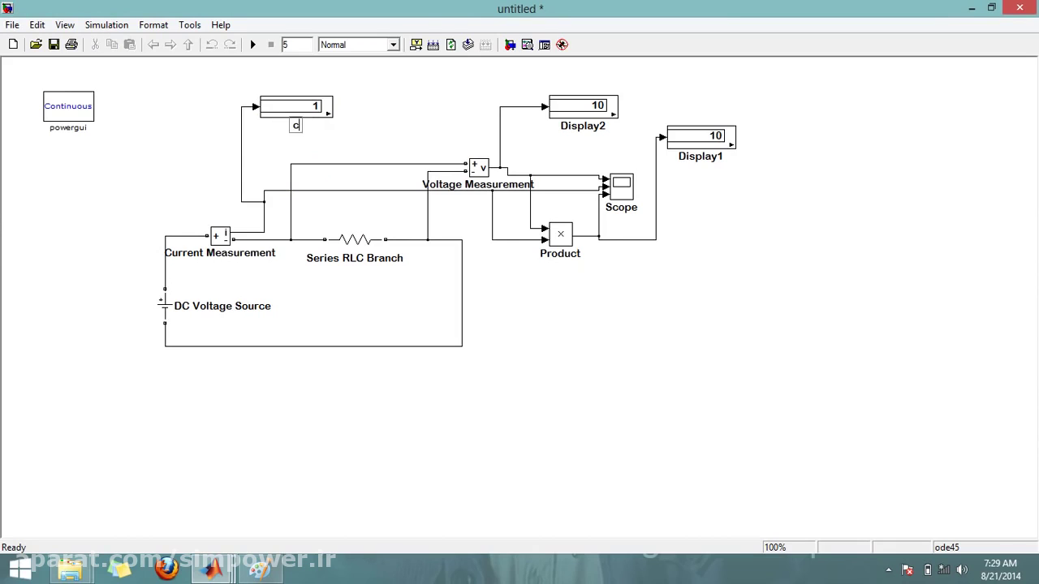
{"action": "type", "text": "urrent"}
{"action": "left_click", "coordinate": [626, 253]}
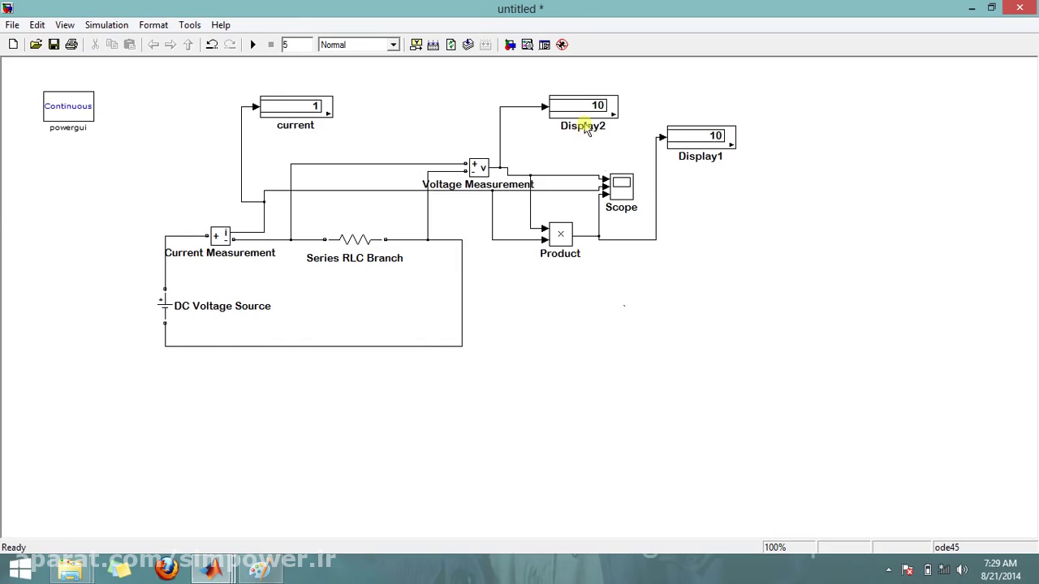
Step: Rename Display2 as "voltage" and Display1 as "power"
{"action": "double_click", "coordinate": [584, 127]}
{"action": "type", "text": "voltage"}
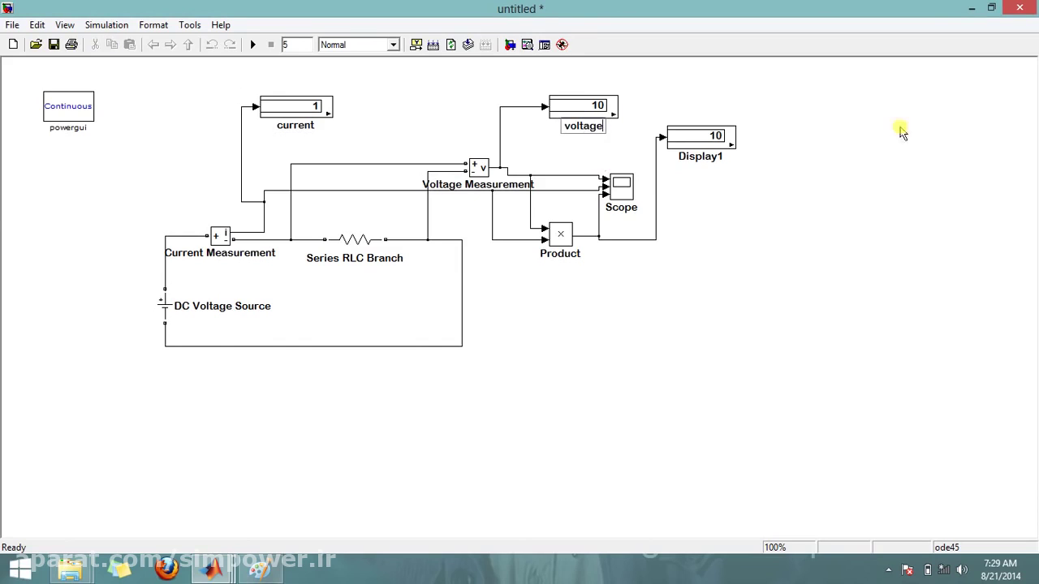
{"action": "left_click", "coordinate": [821, 181]}
{"action": "left_click", "coordinate": [700, 157]}
{"action": "double_click", "coordinate": [700, 157]}
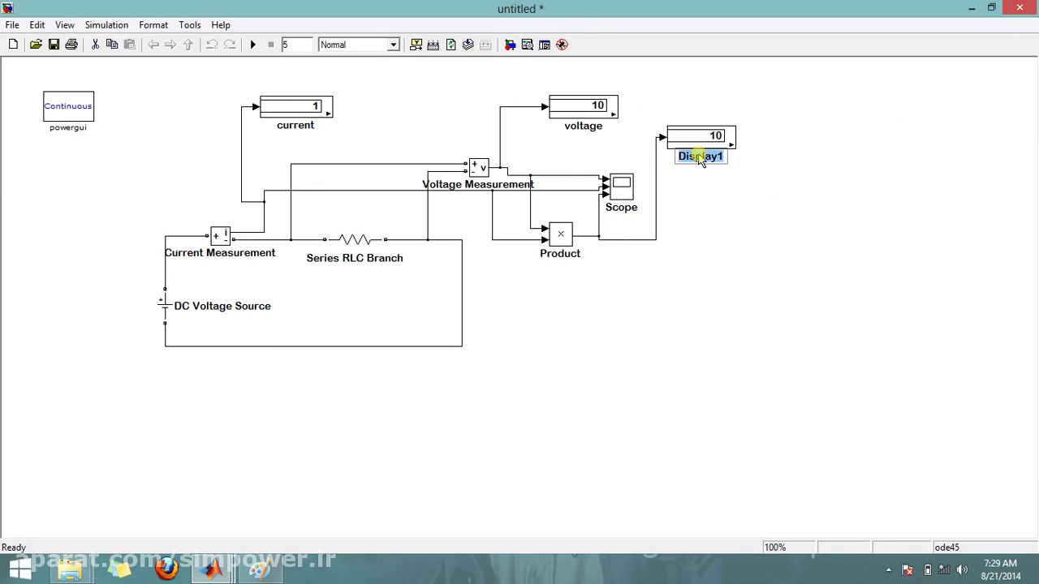
{"action": "type", "text": "power"}
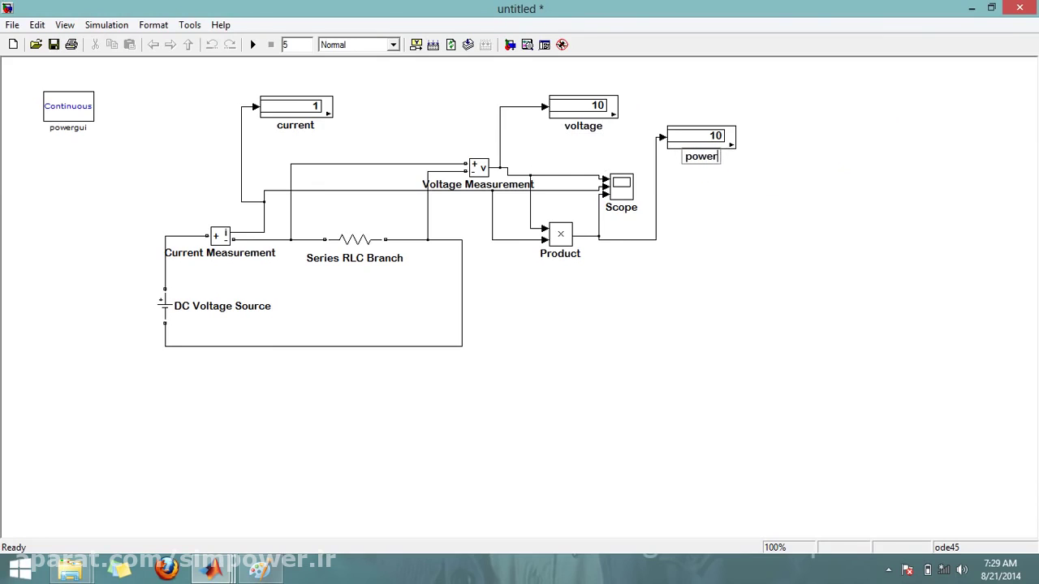
{"action": "left_click", "coordinate": [831, 180]}
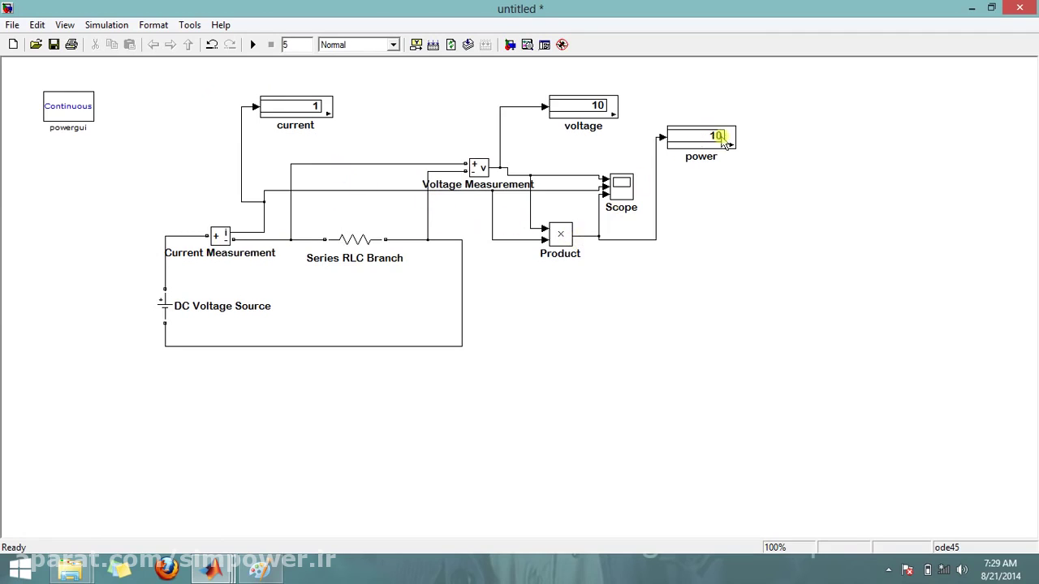
Step: View the three Scope plots at full-screen size with autoscaled axes, and close the Scope window
{"action": "double_click", "coordinate": [621, 188]}
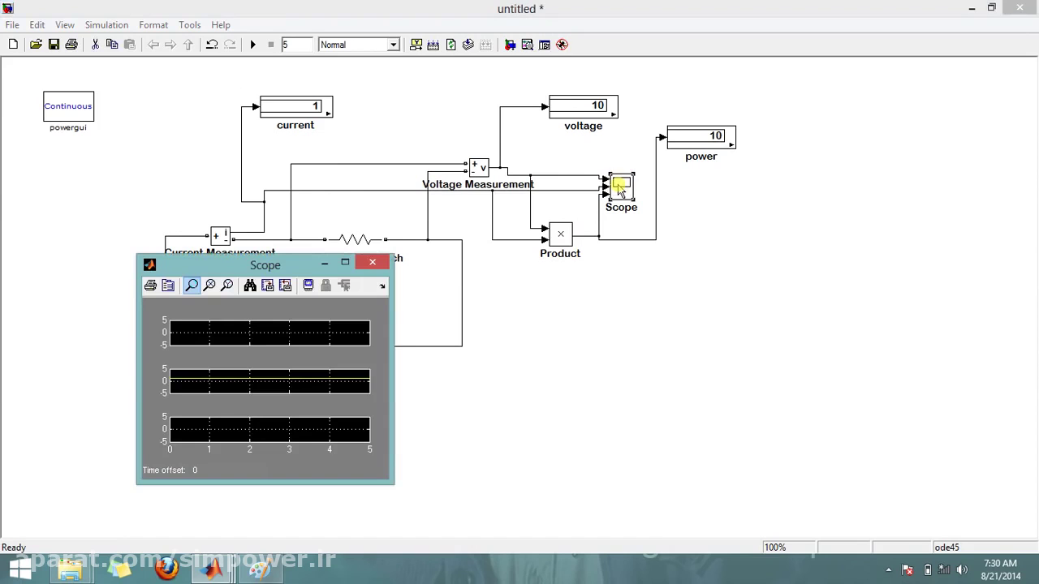
{"action": "double_click", "coordinate": [267, 262]}
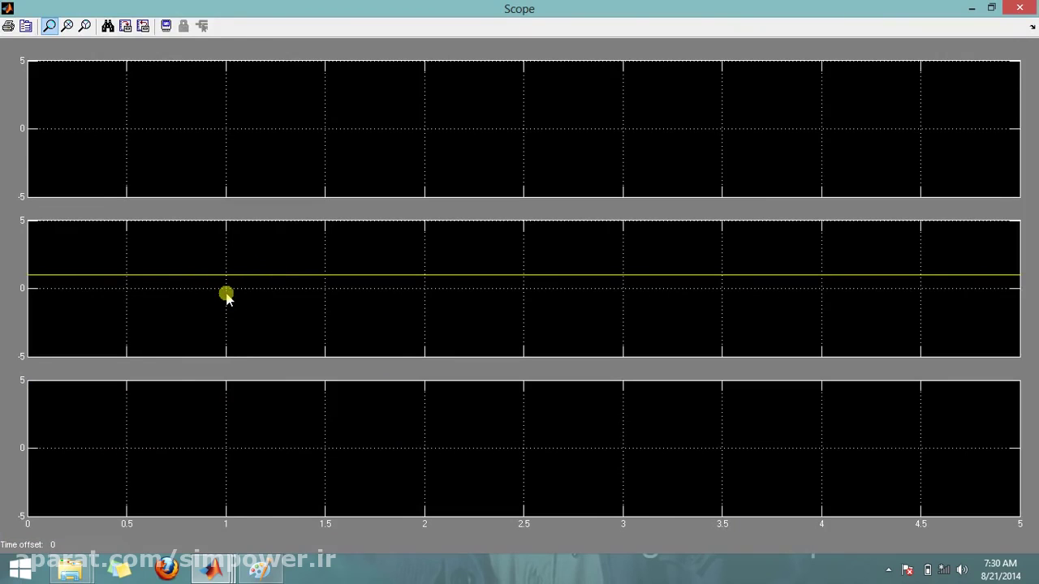
{"action": "left_click", "coordinate": [108, 28]}
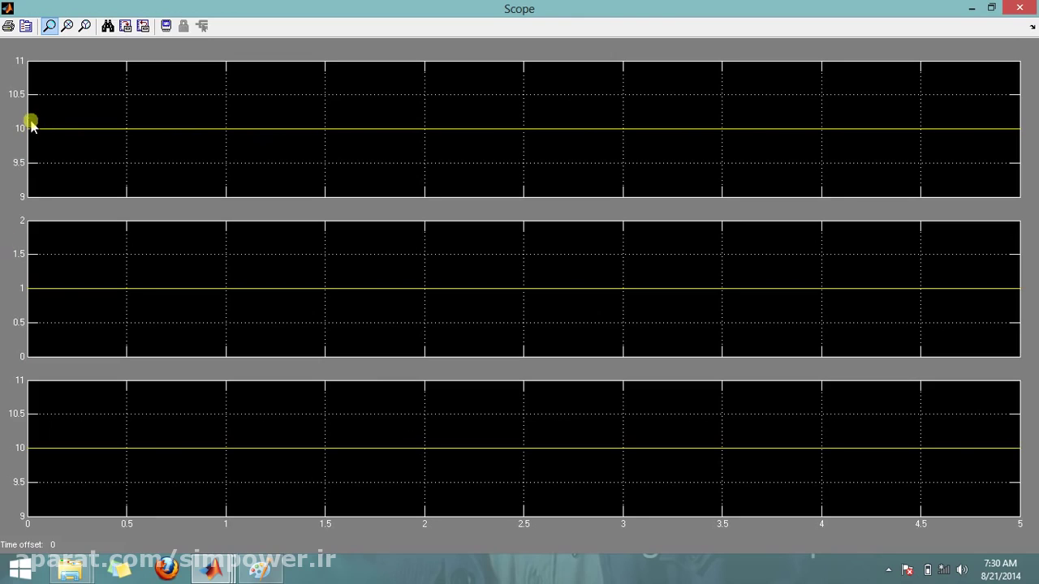
{"action": "left_click", "coordinate": [1013, 7]}
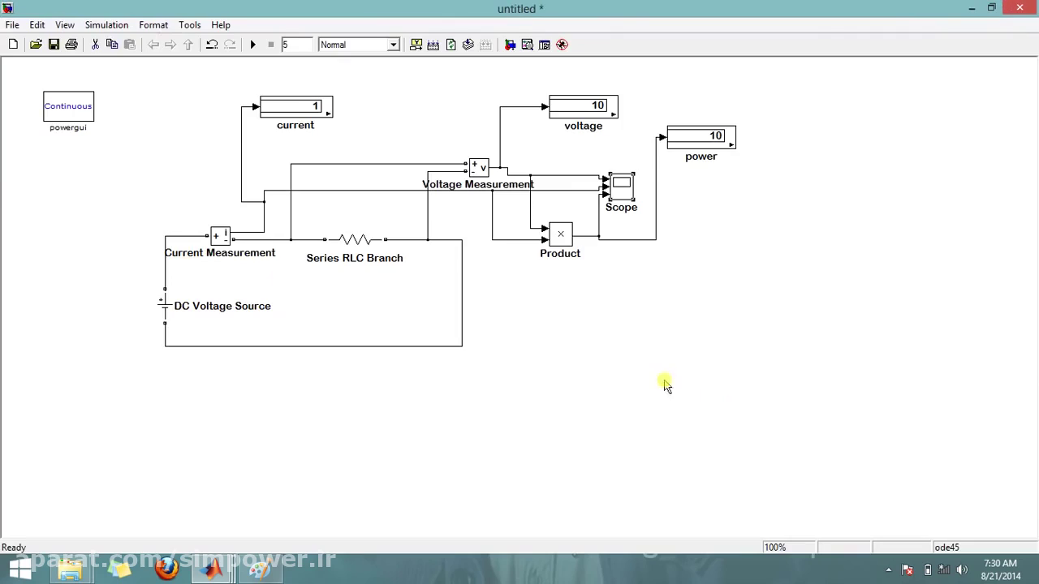